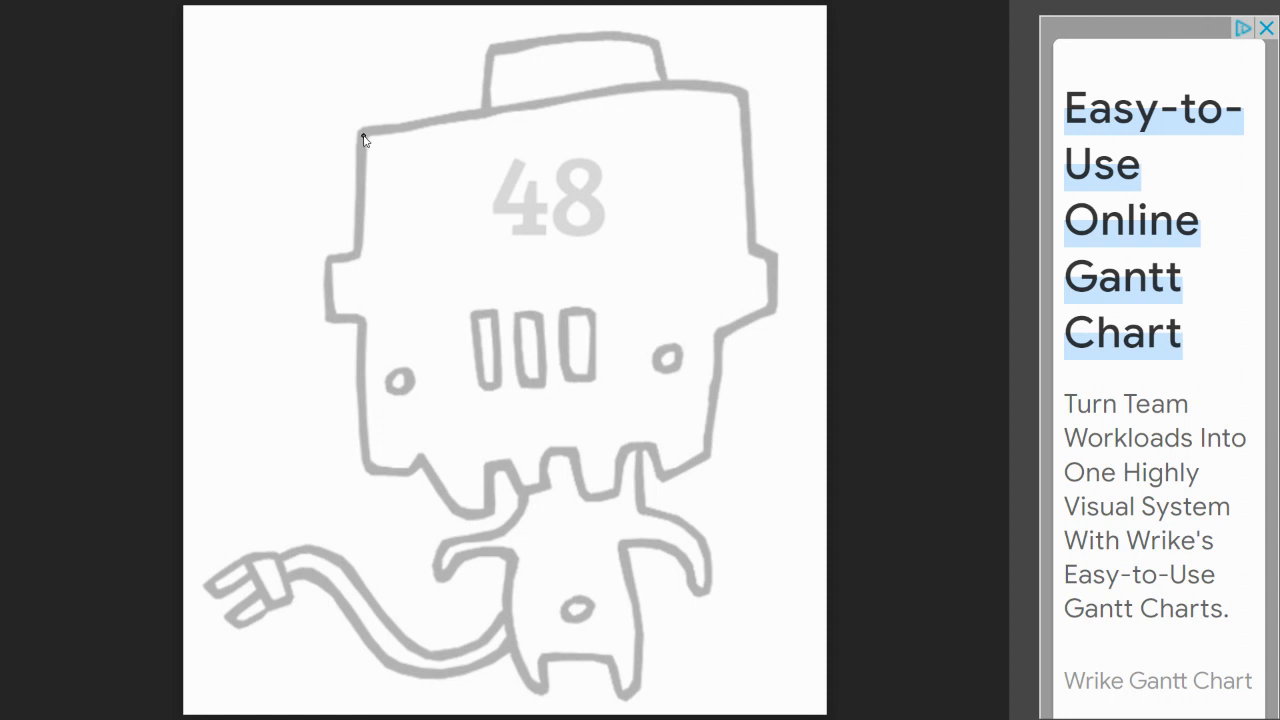
# Trace the robot's head as a four-sided box of straight blue lines over the faded drawing.
pyautogui.moveTo(381, 133)
pyautogui.mouseDown()
pyautogui.moveTo(742, 101)
pyautogui.moveTo(708, 472)
pyautogui.moveTo(530, 480)
pyautogui.moveTo(455, 502)
pyautogui.moveTo(372, 498)
pyautogui.moveTo(354, 340)
pyautogui.mouseUp()
pyautogui.click(363, 134)
pyautogui.click(739, 97)
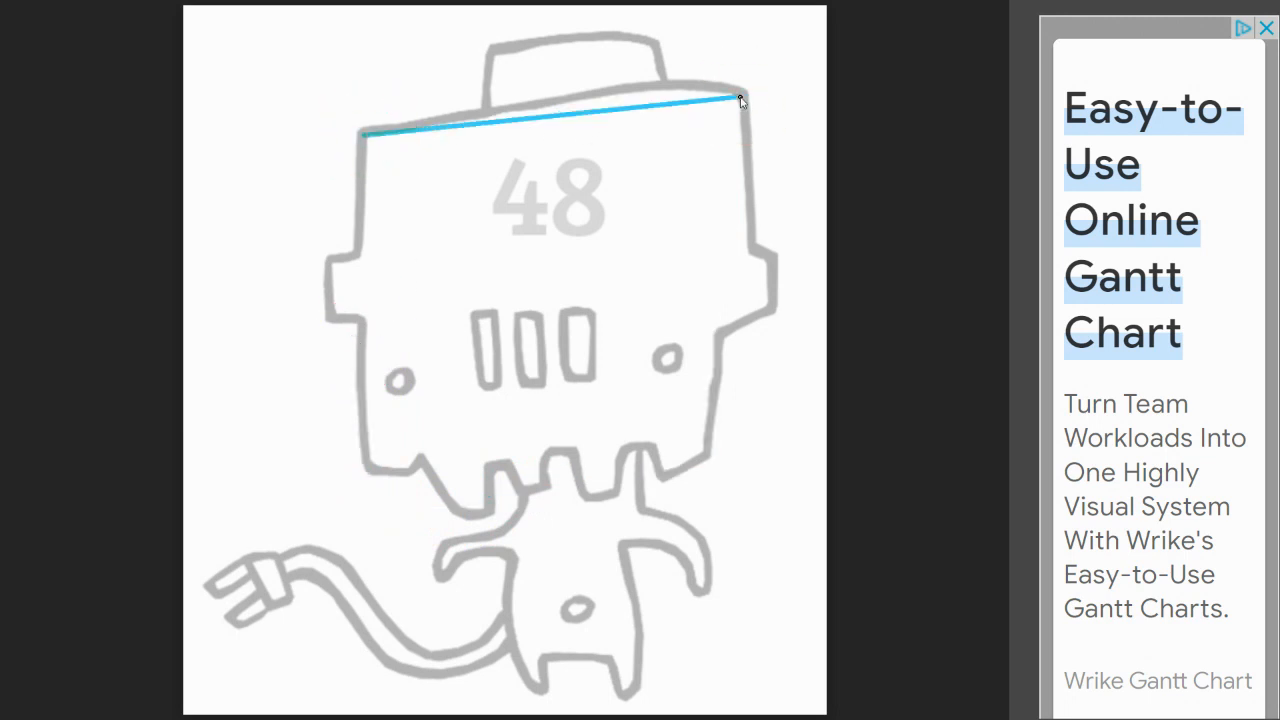
pyautogui.click(711, 432)
pyautogui.click(370, 470)
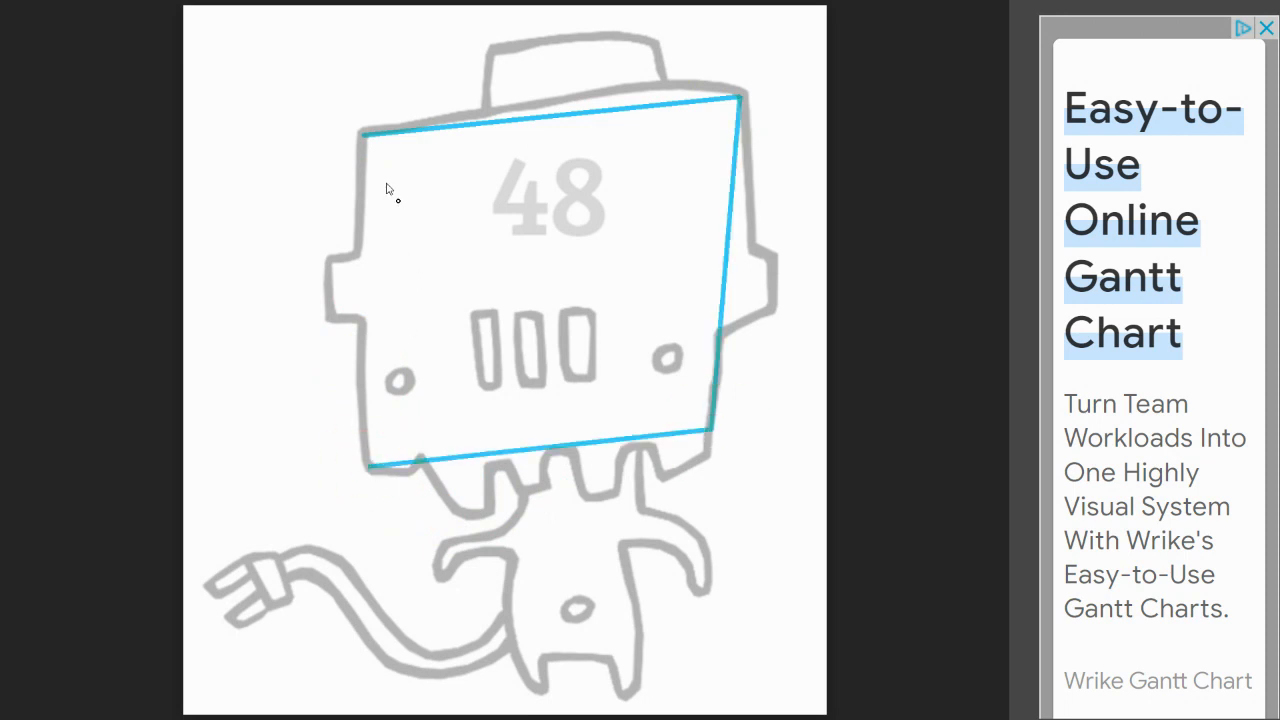
pyautogui.click(366, 138)
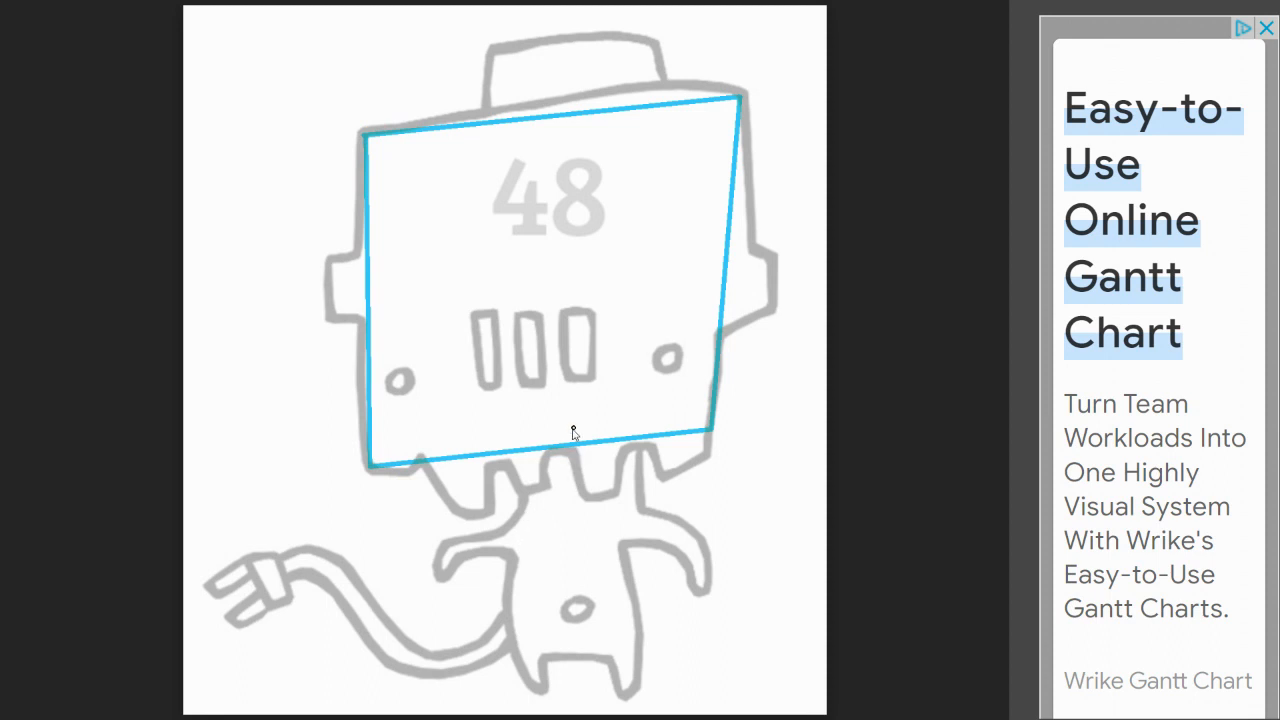
# Sketch a vertical spine line down from the head, with a hip oval and a smaller chest oval around it.
pyautogui.moveTo(573, 431); pyautogui.dragTo(580, 645)
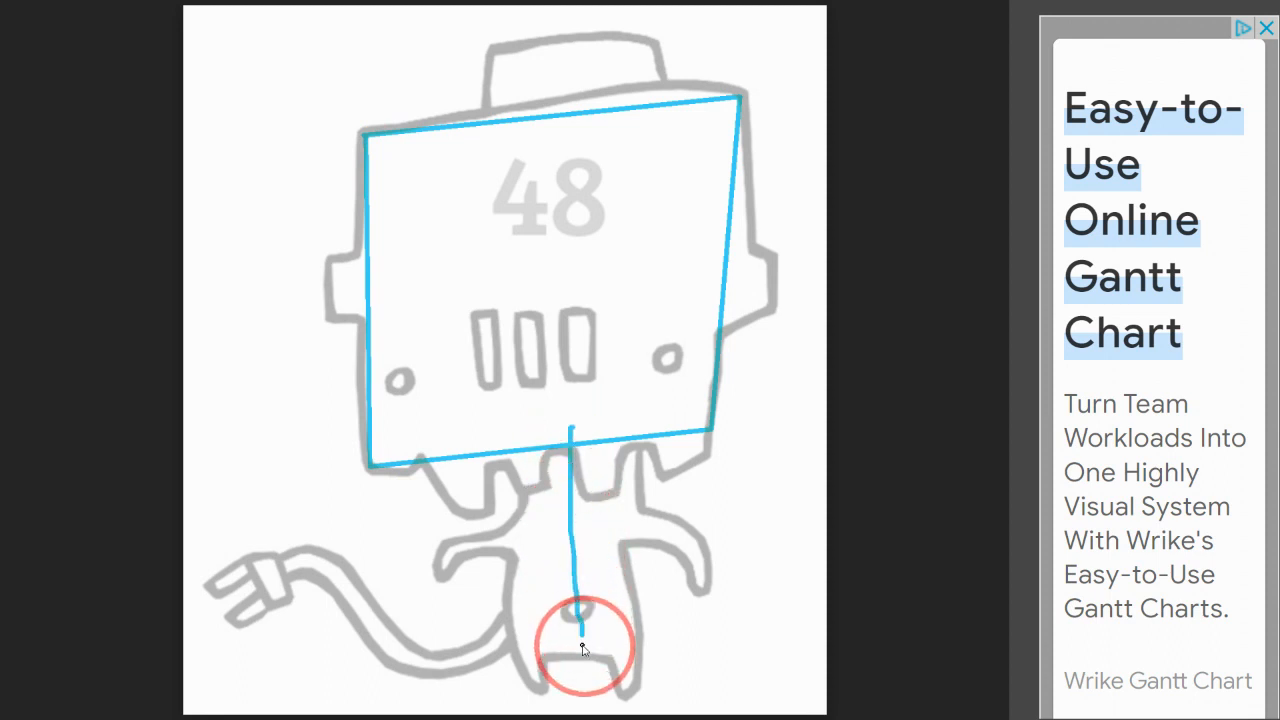
pyautogui.moveTo(531, 597)
pyautogui.mouseDown()
pyautogui.moveTo(519, 640)
pyautogui.moveTo(600, 646)
pyautogui.moveTo(632, 632)
pyautogui.moveTo(622, 589)
pyautogui.moveTo(594, 576)
pyautogui.moveTo(528, 583)
pyautogui.mouseUp()
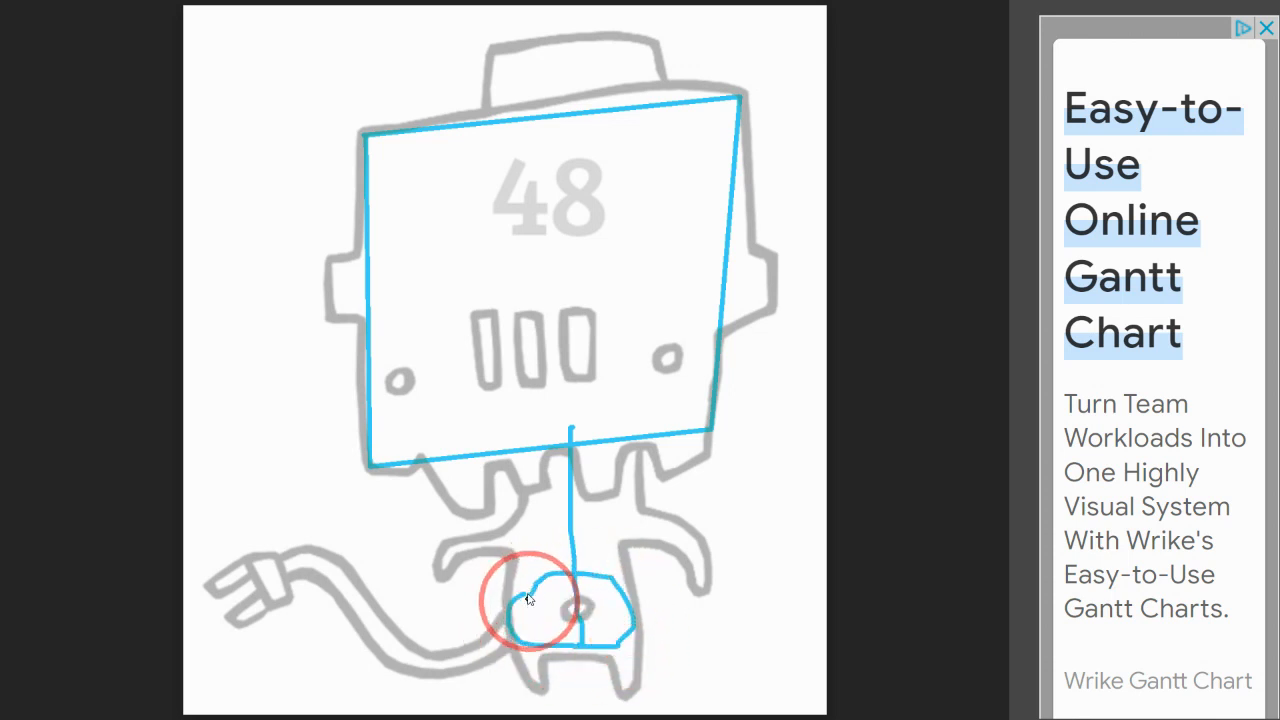
pyautogui.moveTo(598, 484)
pyautogui.mouseDown()
pyautogui.moveTo(553, 489)
pyautogui.moveTo(525, 520)
pyautogui.moveTo(550, 546)
pyautogui.moveTo(609, 541)
pyautogui.moveTo(584, 488)
pyautogui.mouseUp()
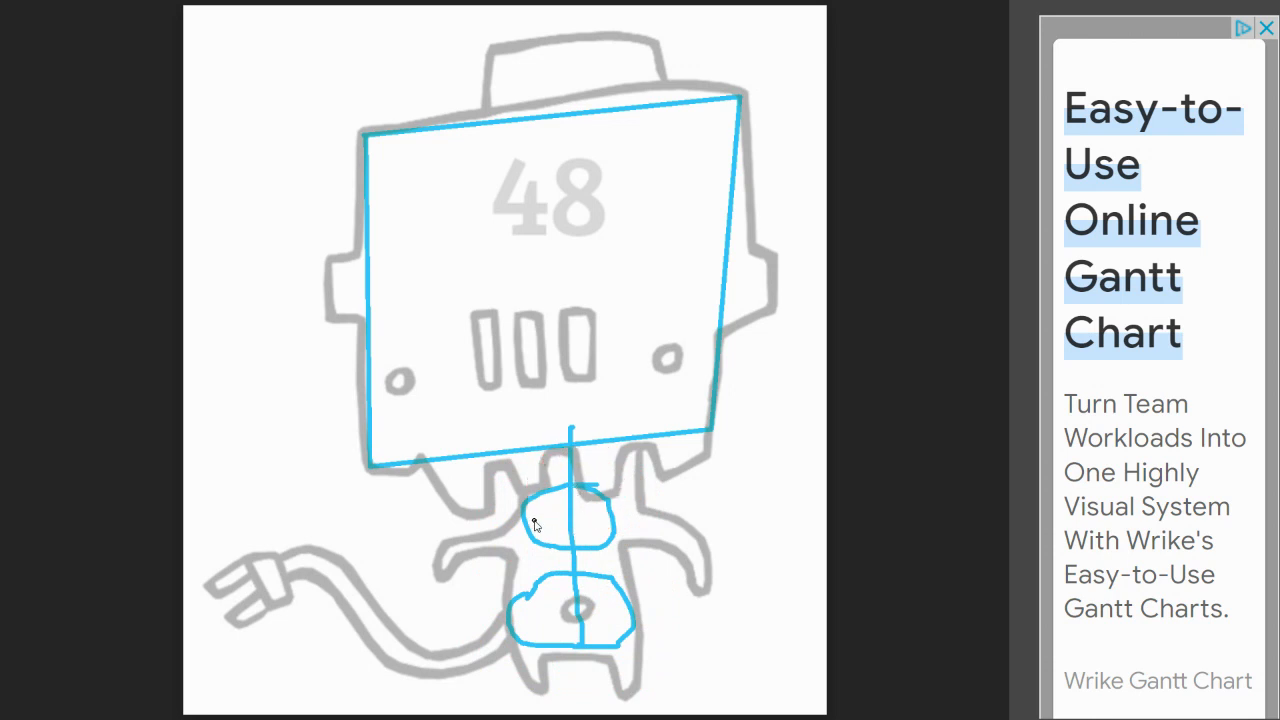
# Sketch single curved guide lines for both arms and both legs, starting from the chest and hip ovals.
pyautogui.moveTo(533, 528)
pyautogui.mouseDown()
pyautogui.moveTo(450, 556)
pyautogui.moveTo(439, 585)
pyautogui.mouseUp()
pyautogui.moveTo(604, 521)
pyautogui.mouseDown()
pyautogui.moveTo(673, 535)
pyautogui.moveTo(701, 600)
pyautogui.mouseUp()
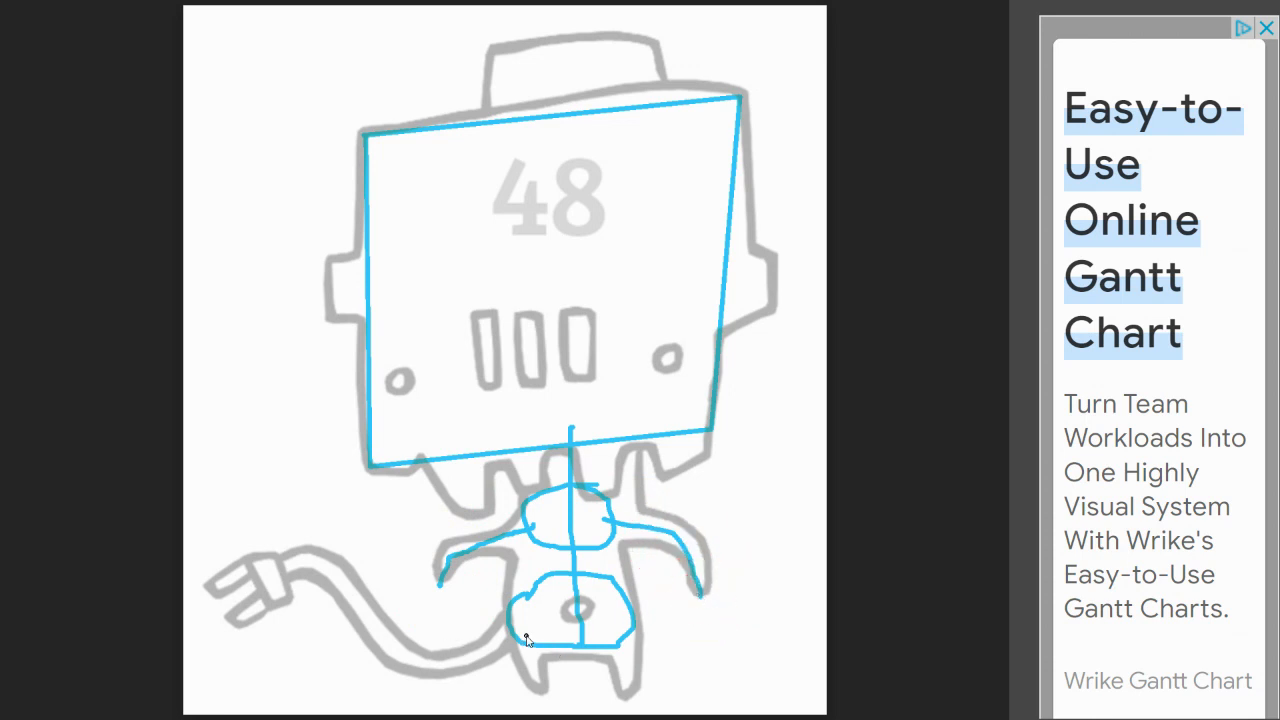
pyautogui.moveTo(528, 640); pyautogui.dragTo(535, 688)
pyautogui.moveTo(626, 626); pyautogui.dragTo(635, 690)
# Sketch the tail cord from the hips to the rough plug shape, and draw the two small eye circles.
pyautogui.moveTo(520, 618)
pyautogui.mouseDown()
pyautogui.moveTo(473, 655)
pyautogui.moveTo(416, 648)
pyautogui.moveTo(363, 586)
pyautogui.moveTo(322, 572)
pyautogui.moveTo(281, 583)
pyautogui.moveTo(276, 565)
pyautogui.moveTo(285, 601)
pyautogui.moveTo(259, 558)
pyautogui.moveTo(203, 585)
pyautogui.moveTo(286, 586)
pyautogui.mouseUp()
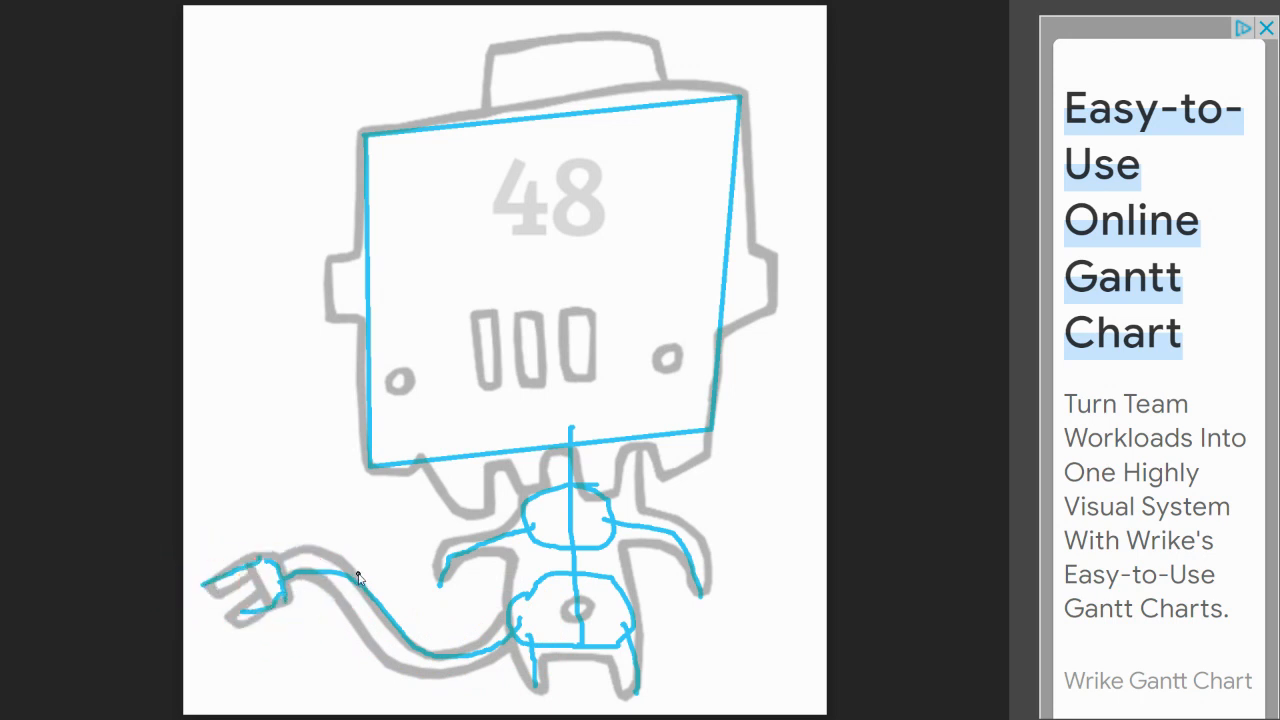
pyautogui.moveTo(403, 378)
pyautogui.mouseDown()
pyautogui.moveTo(394, 394)
pyautogui.moveTo(408, 390)
pyautogui.moveTo(400, 378)
pyautogui.mouseUp()
pyautogui.moveTo(666, 352); pyautogui.dragTo(666, 357)
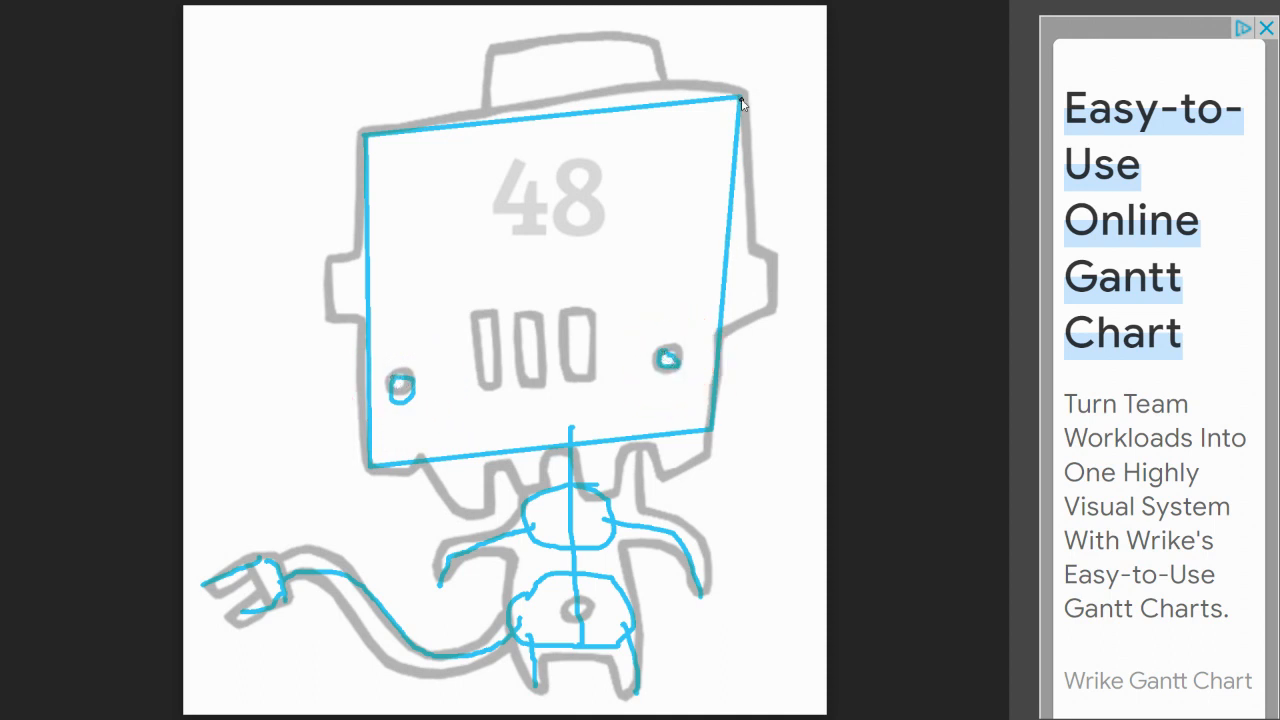
# Trace the head's right side and right ear with connected straight blue lines.
pyautogui.keyDown('shift'); pyautogui.click(755, 252); pyautogui.keyUp('shift')
pyautogui.keyDown('shift'); pyautogui.click(721, 339); pyautogui.keyUp('shift')
pyautogui.keyDown('shift'); pyautogui.click(772, 256); pyautogui.keyUp('shift')
pyautogui.keyDown('shift'); pyautogui.click(775, 306); pyautogui.keyUp('shift')
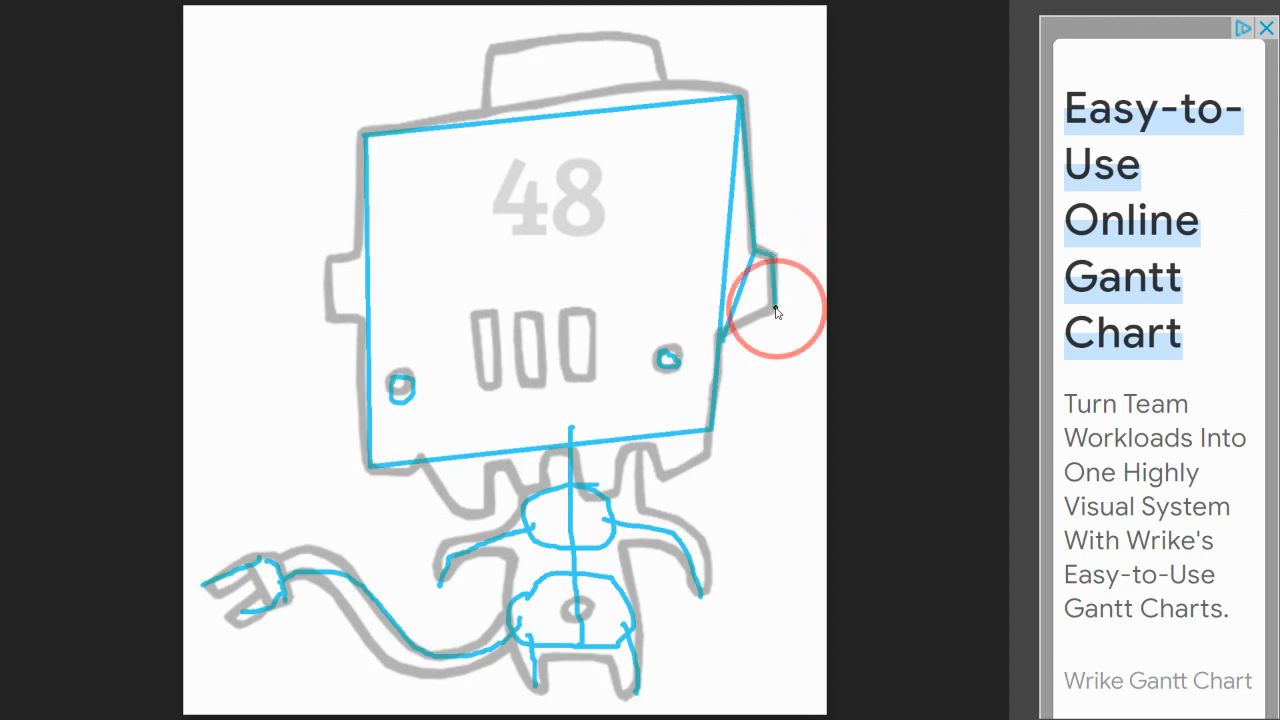
pyautogui.keyDown('shift'); pyautogui.click(719, 336); pyautogui.keyUp('shift')
# Trace the three-sided left ear of the head with connected straight blue lines.
pyautogui.click(376, 246)
pyautogui.keyDown('shift'); pyautogui.click(328, 257); pyautogui.keyUp('shift')
pyautogui.keyDown('shift'); pyautogui.click(328, 319); pyautogui.keyUp('shift')
pyautogui.keyDown('shift'); pyautogui.click(381, 320); pyautogui.keyUp('shift')
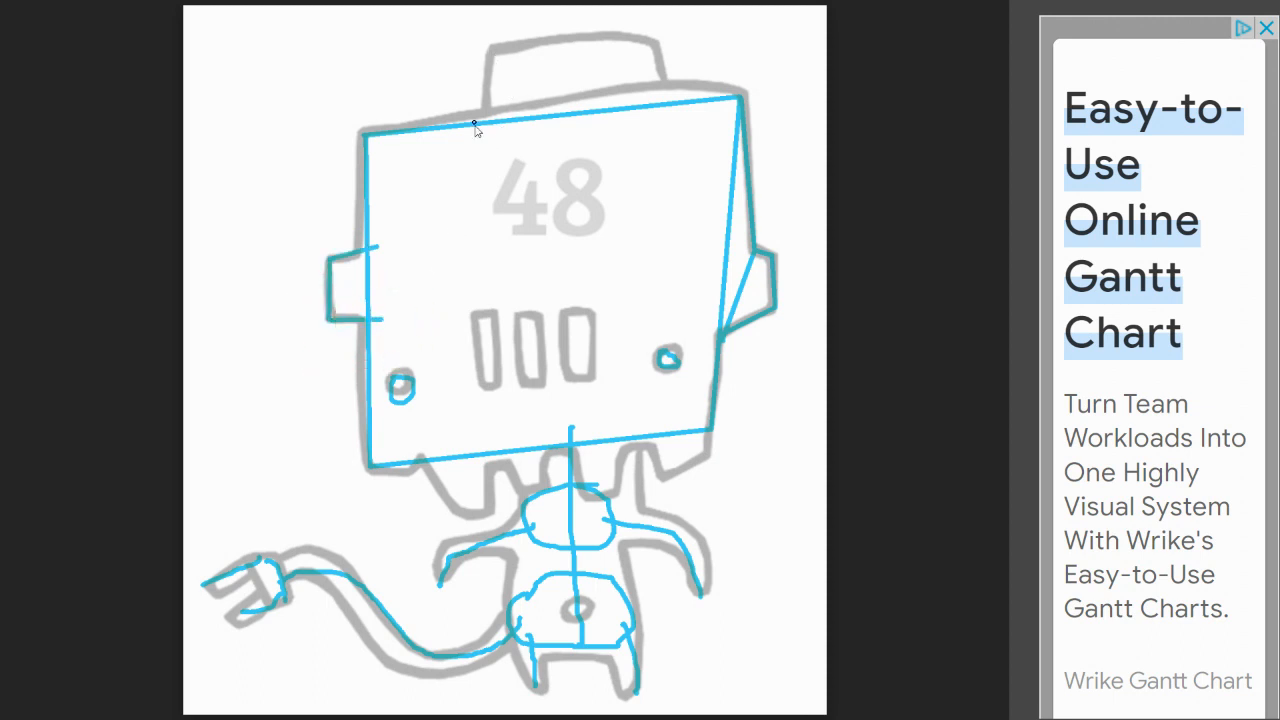
# Trace the box on top of the head with connected straight blue lines.
pyautogui.keyDown('shift'); pyautogui.click(492, 48); pyautogui.keyUp('shift')
pyautogui.keyDown('shift'); pyautogui.click(656, 42); pyautogui.keyUp('shift')
pyautogui.keyDown('shift'); pyautogui.click(666, 116); pyautogui.keyUp('shift')
pyautogui.keyDown('shift'); pyautogui.click(487, 131); pyautogui.keyUp('shift')
# Outline the leftmost of the three narrow face slots as a closed rectangle of straight lines.
pyautogui.click(474, 316)
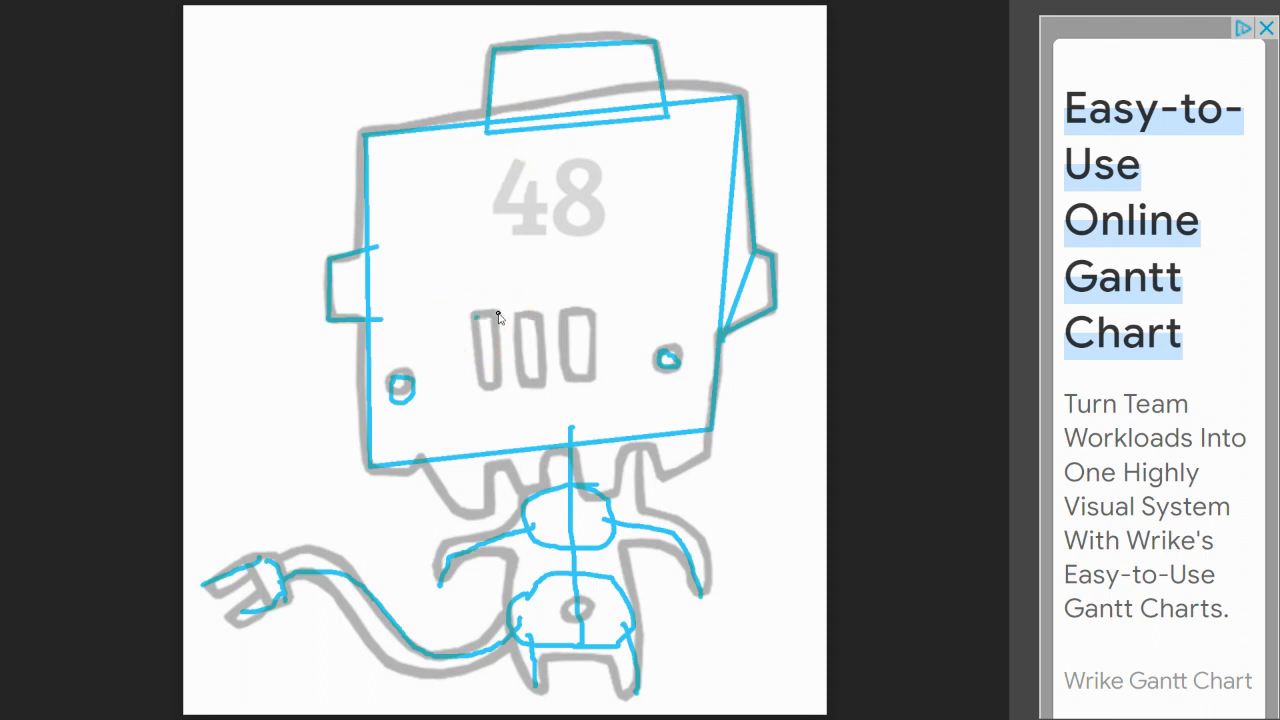
pyautogui.click(498, 314)
pyautogui.keyDown('shift'); pyautogui.click(498, 384); pyautogui.keyUp('shift')
pyautogui.keyDown('shift'); pyautogui.click(481, 386); pyautogui.keyUp('shift')
pyautogui.keyDown('shift'); pyautogui.click(477, 317); pyautogui.keyUp('shift')
pyautogui.keyDown('shift'); pyautogui.click(478, 319); pyautogui.keyUp('shift')
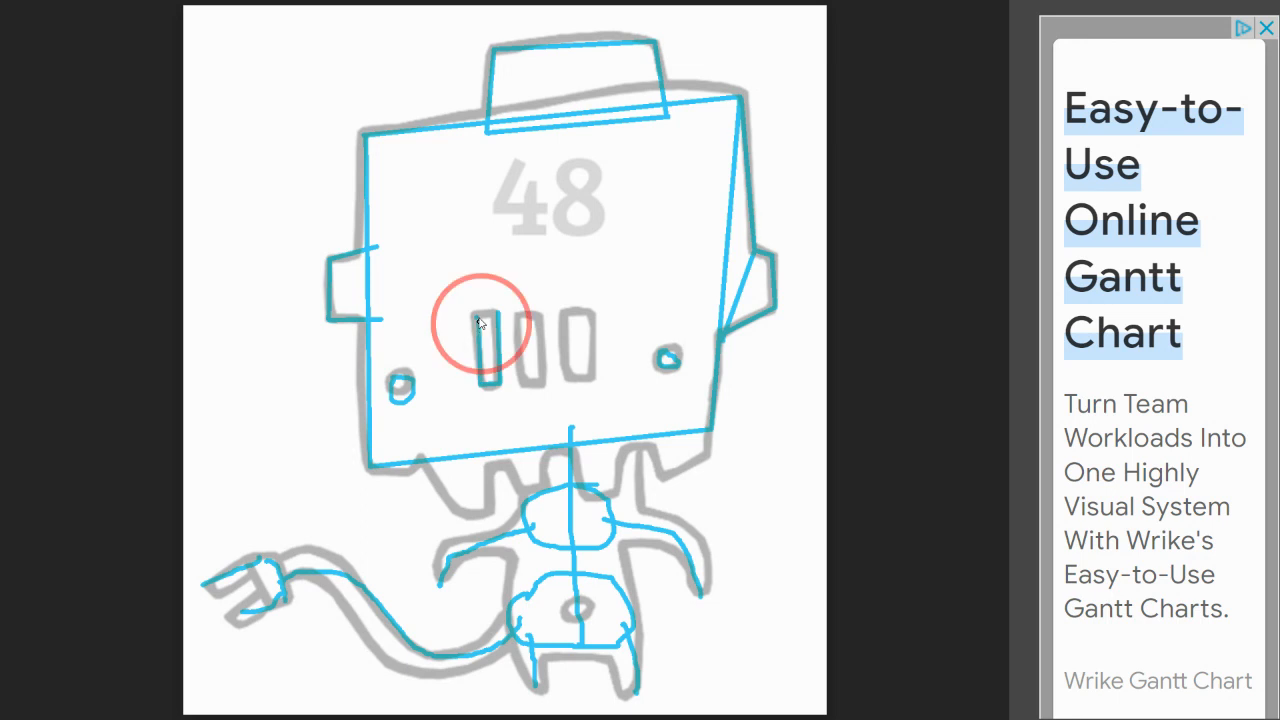
pyautogui.keyDown('shift'); pyautogui.click(498, 313); pyautogui.keyUp('shift')
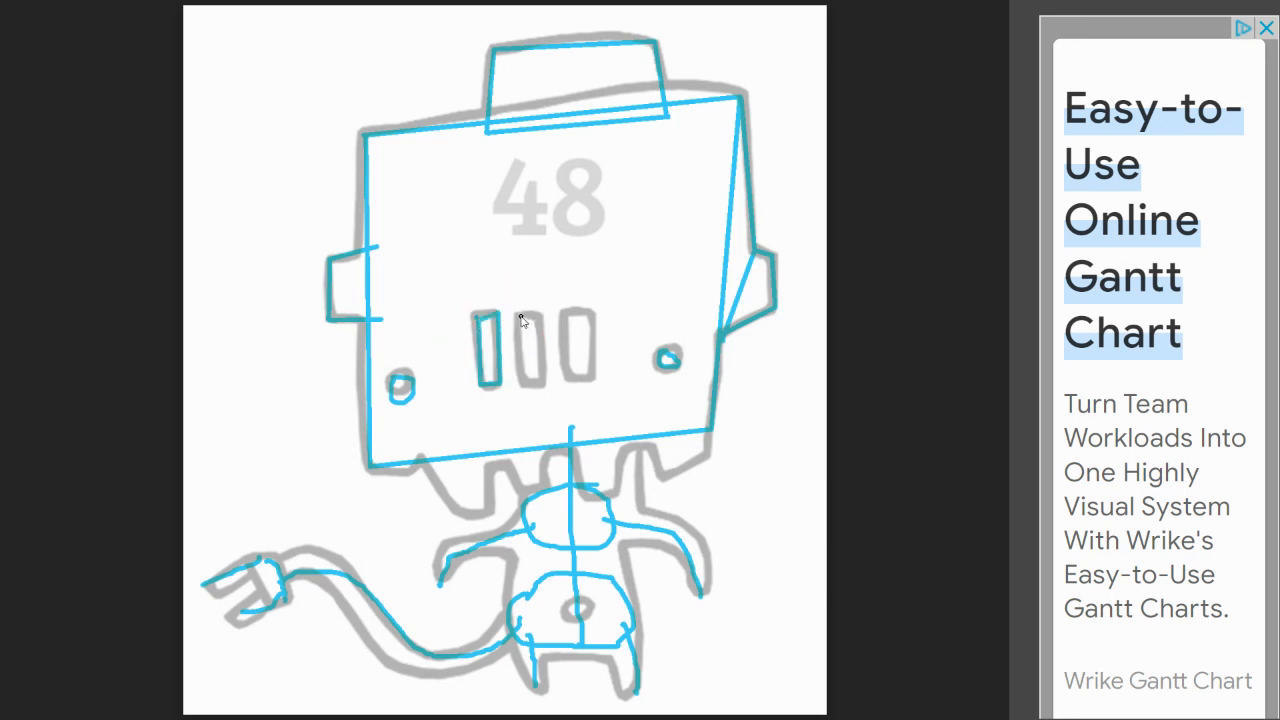
# Outline the middle face slot as a closed rectangle of straight lines.
pyautogui.keyDown('shift'); pyautogui.click(541, 317); pyautogui.keyUp('shift')
pyautogui.keyDown('shift'); pyautogui.click(545, 385); pyautogui.keyUp('shift')
pyautogui.keyDown('shift'); pyautogui.click(521, 382); pyautogui.keyUp('shift')
pyautogui.keyDown('shift'); pyautogui.click(522, 318); pyautogui.keyUp('shift')
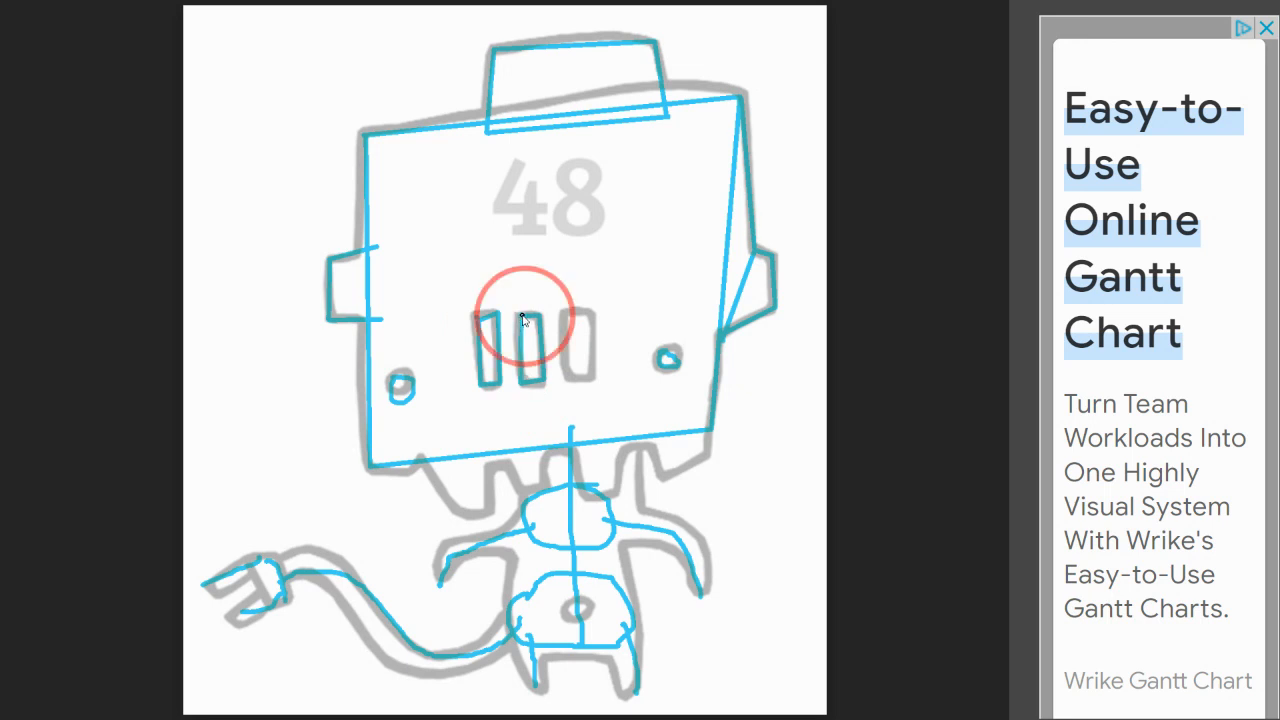
# Undo the stray line from the middle slot and outline the rightmost face slot as a separate rectangle.
pyautogui.keyDown('shift'); pyautogui.click(588, 313); pyautogui.keyUp('shift')
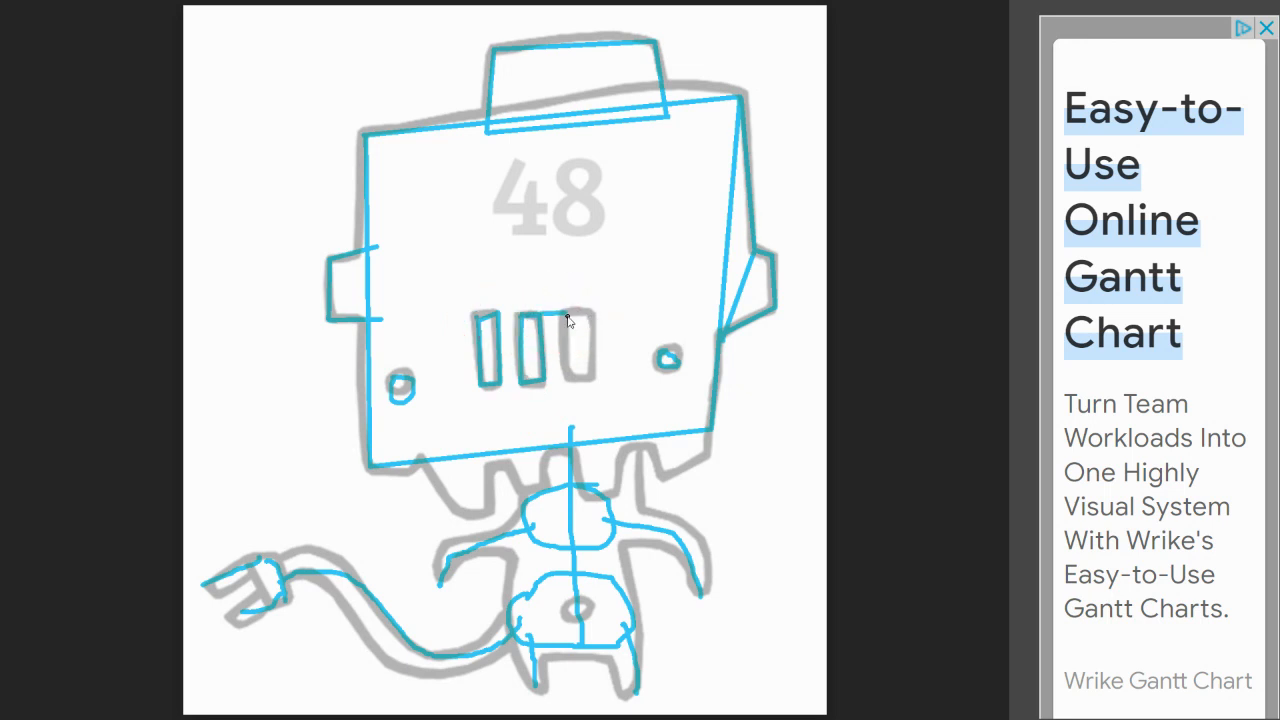
pyautogui.hotkey('ctrl', 'z')
pyautogui.moveTo(596, 318)
pyautogui.mouseDown()
pyautogui.moveTo(592, 386)
pyautogui.moveTo(573, 383)
pyautogui.mouseUp()
pyautogui.moveTo(564, 316); pyautogui.dragTo(563, 378)
# Trace the lower-left jaw corner from the notch beside the first tooth up to the left ear.
pyautogui.moveTo(423, 448); pyautogui.dragTo(412, 479)
pyautogui.keyDown('shift'); pyautogui.click(363, 478); pyautogui.keyUp('shift')
pyautogui.keyDown('shift'); pyautogui.click(364, 321); pyautogui.keyUp('shift')
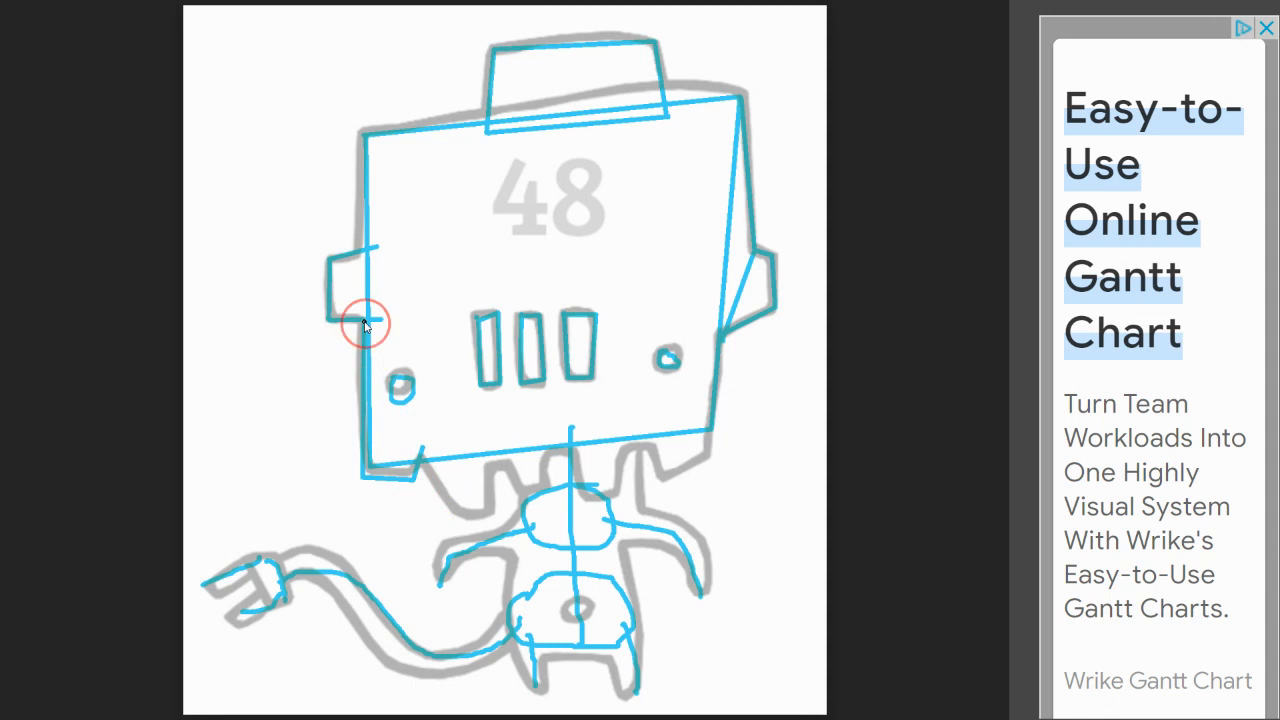
# Trace the large pointed tooth beside the lower-left jaw corner with straight blue lines.
pyautogui.keyDown('shift'); pyautogui.click(455, 514); pyautogui.keyUp('shift')
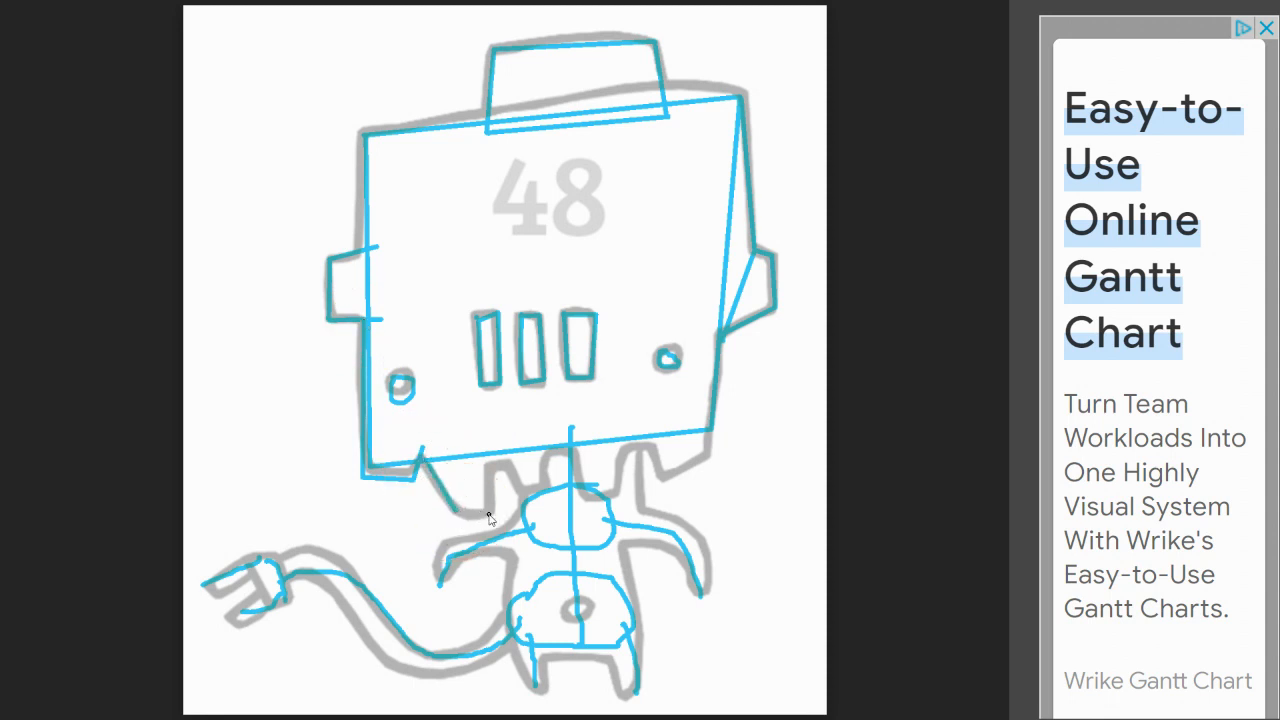
pyautogui.keyDown('shift'); pyautogui.click(486, 511); pyautogui.keyUp('shift')
pyautogui.keyDown('shift'); pyautogui.click(486, 446); pyautogui.keyUp('shift')
# Trace the small second tooth from the left with straight blue lines.
pyautogui.keyDown('shift'); pyautogui.click(505, 448); pyautogui.keyUp('shift')
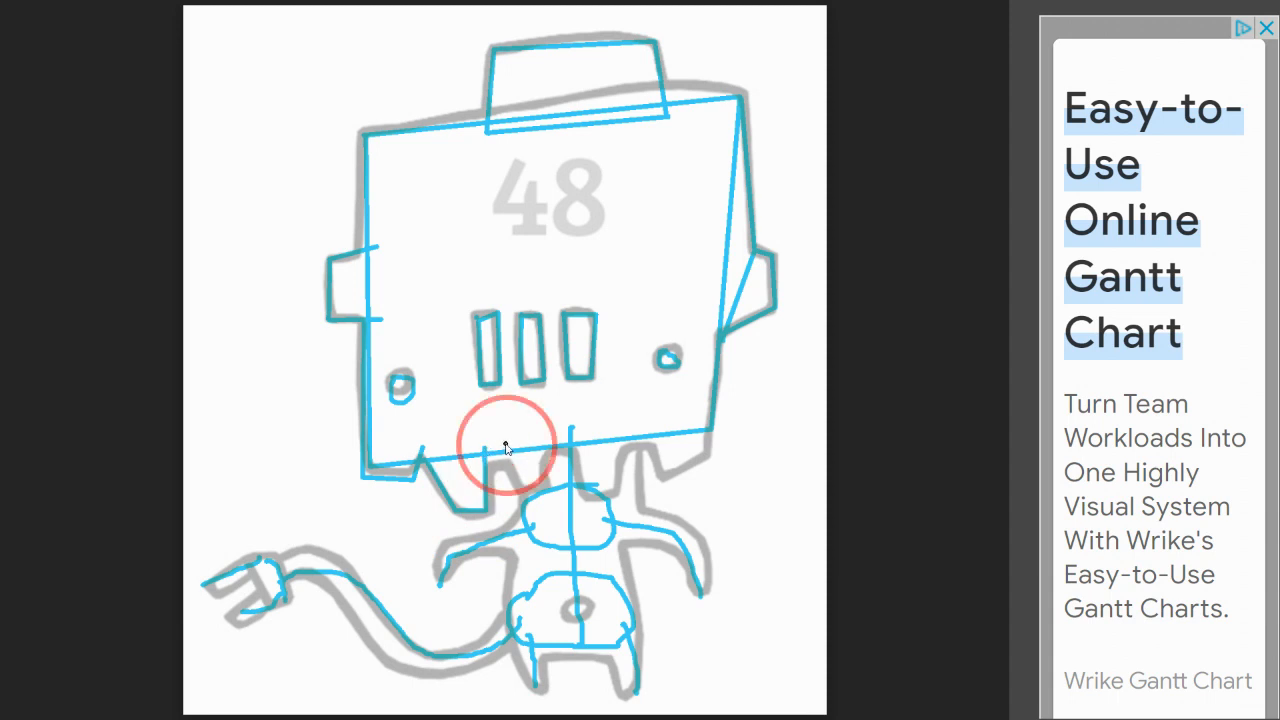
pyautogui.keyDown('shift'); pyautogui.click(521, 492); pyautogui.keyUp('shift')
pyautogui.keyDown('shift'); pyautogui.click(546, 486); pyautogui.keyUp('shift')
pyautogui.keyDown('shift'); pyautogui.click(541, 439); pyautogui.keyUp('shift')
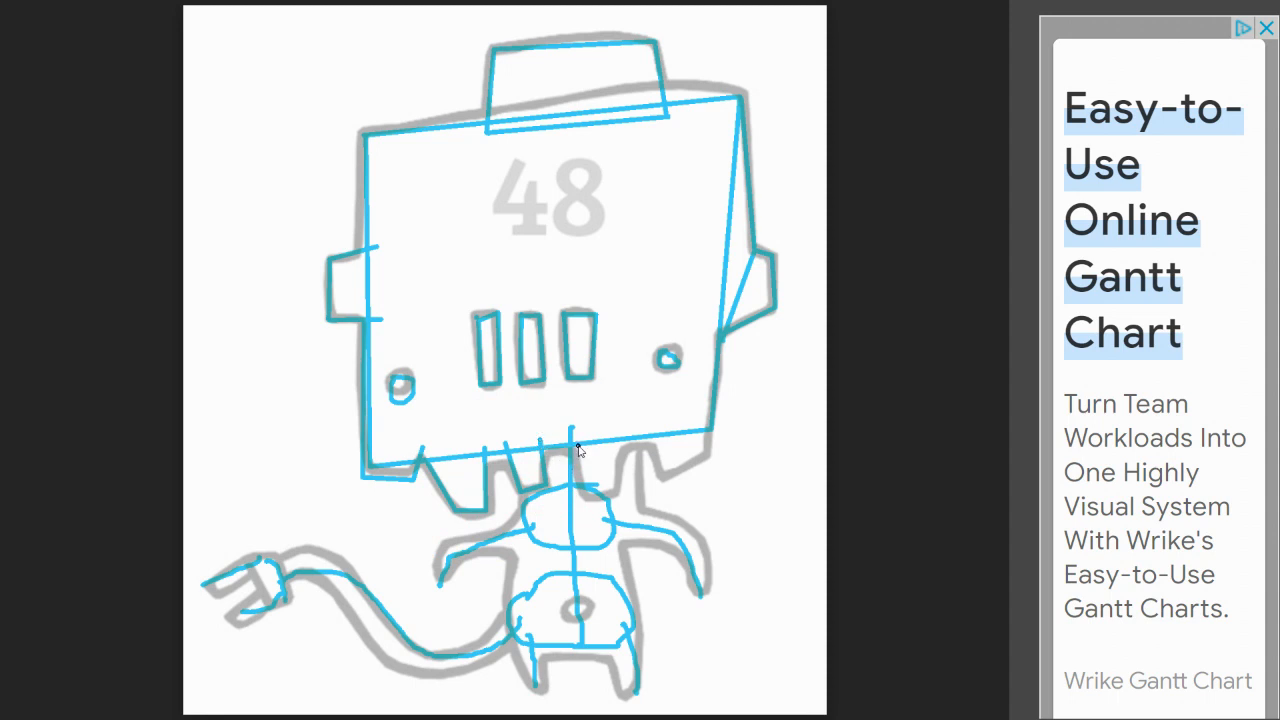
# Outline the two right-hand teeth and close their upper edges with straight blue lines.
pyautogui.keyDown('shift'); pyautogui.click(585, 498); pyautogui.keyUp('shift')
pyautogui.keyDown('shift'); pyautogui.click(619, 493); pyautogui.keyUp('shift')
pyautogui.keyDown('shift'); pyautogui.click(627, 427); pyautogui.keyUp('shift')
pyautogui.keyDown('shift'); pyautogui.click(659, 473); pyautogui.keyUp('shift')
pyautogui.keyDown('shift'); pyautogui.click(707, 449); pyautogui.keyUp('shift')
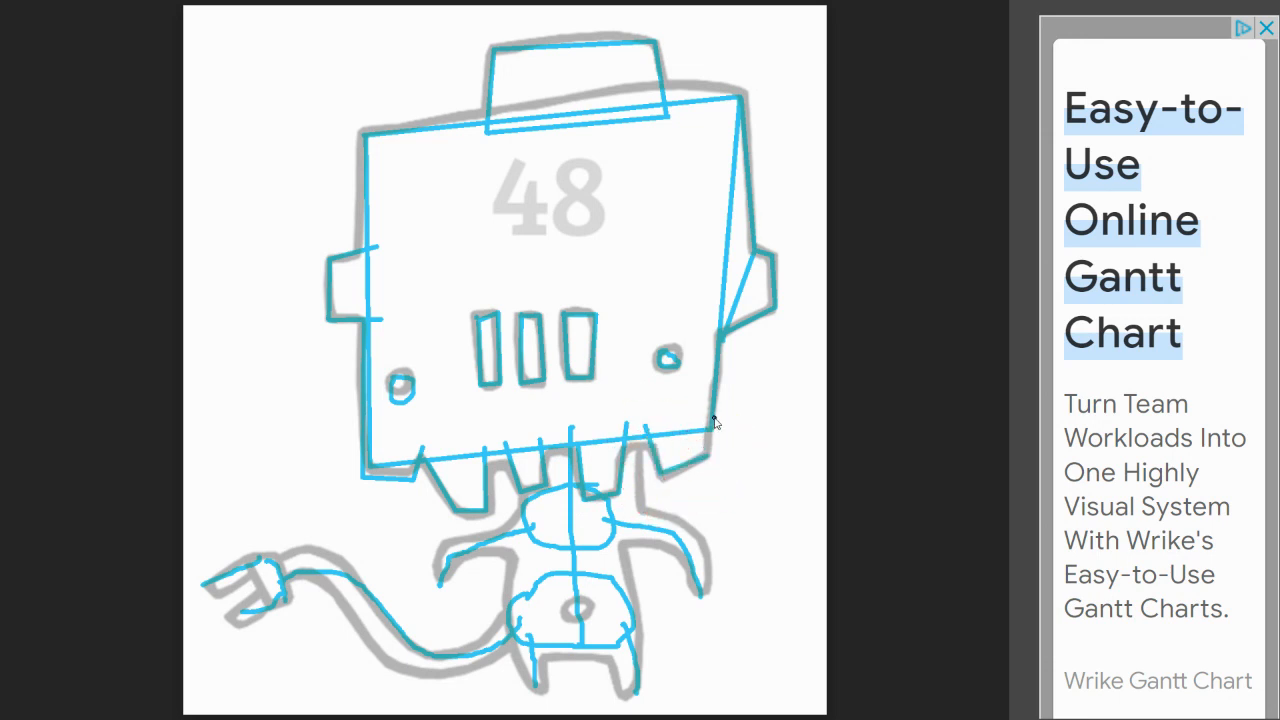
pyautogui.keyDown('shift'); pyautogui.click(710, 430); pyautogui.keyUp('shift')
pyautogui.keyDown('shift'); pyautogui.click(647, 427); pyautogui.keyUp('shift')
pyautogui.keyDown('shift'); pyautogui.click(628, 424); pyautogui.keyUp('shift')
# Outline the plug body and its two prongs at the tail's end with straight blue lines.
pyautogui.click(273, 609)
pyautogui.keyDown('shift'); pyautogui.click(276, 559); pyautogui.keyUp('shift')
pyautogui.keyDown('shift'); pyautogui.click(248, 560); pyautogui.keyUp('shift')
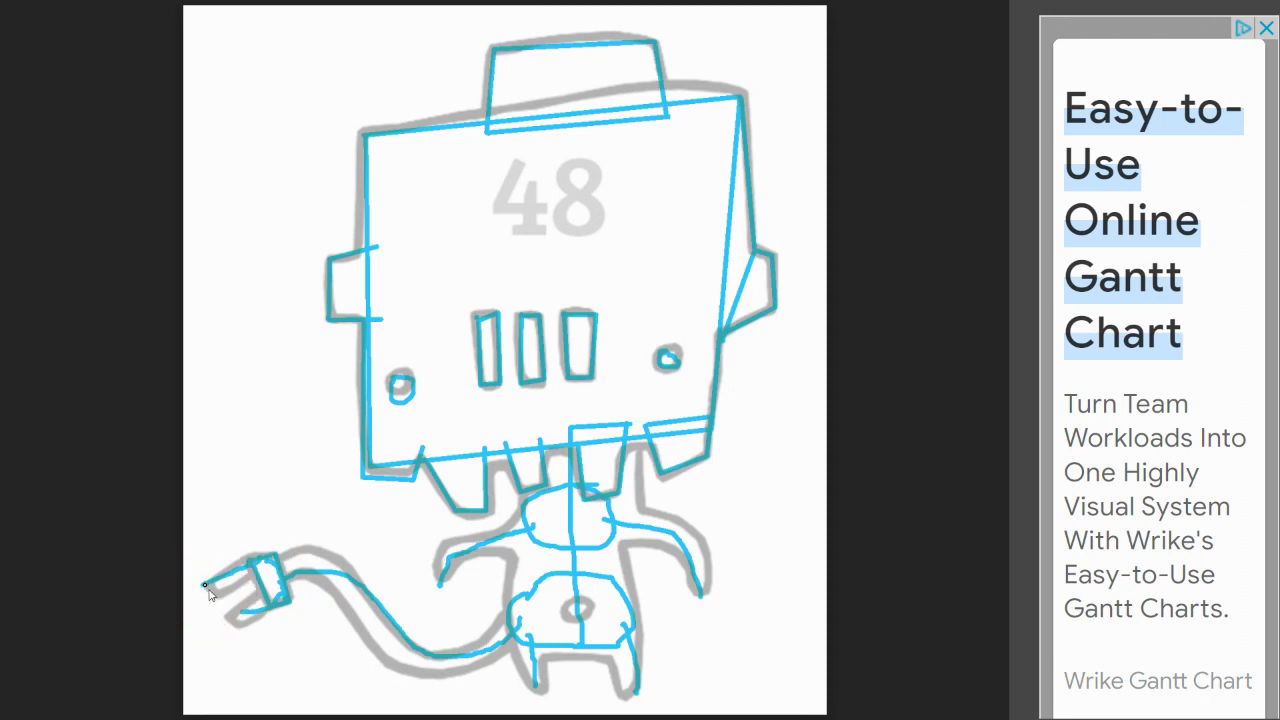
pyautogui.click(211, 600)
pyautogui.keyDown('shift'); pyautogui.click(264, 580); pyautogui.keyUp('shift')
pyautogui.click(266, 592)
pyautogui.keyDown('shift'); pyautogui.click(231, 620); pyautogui.keyUp('shift')
pyautogui.keyDown('shift'); pyautogui.click(253, 610); pyautogui.keyUp('shift')
pyautogui.keyDown('shift'); pyautogui.click(288, 600); pyautogui.keyUp('shift')
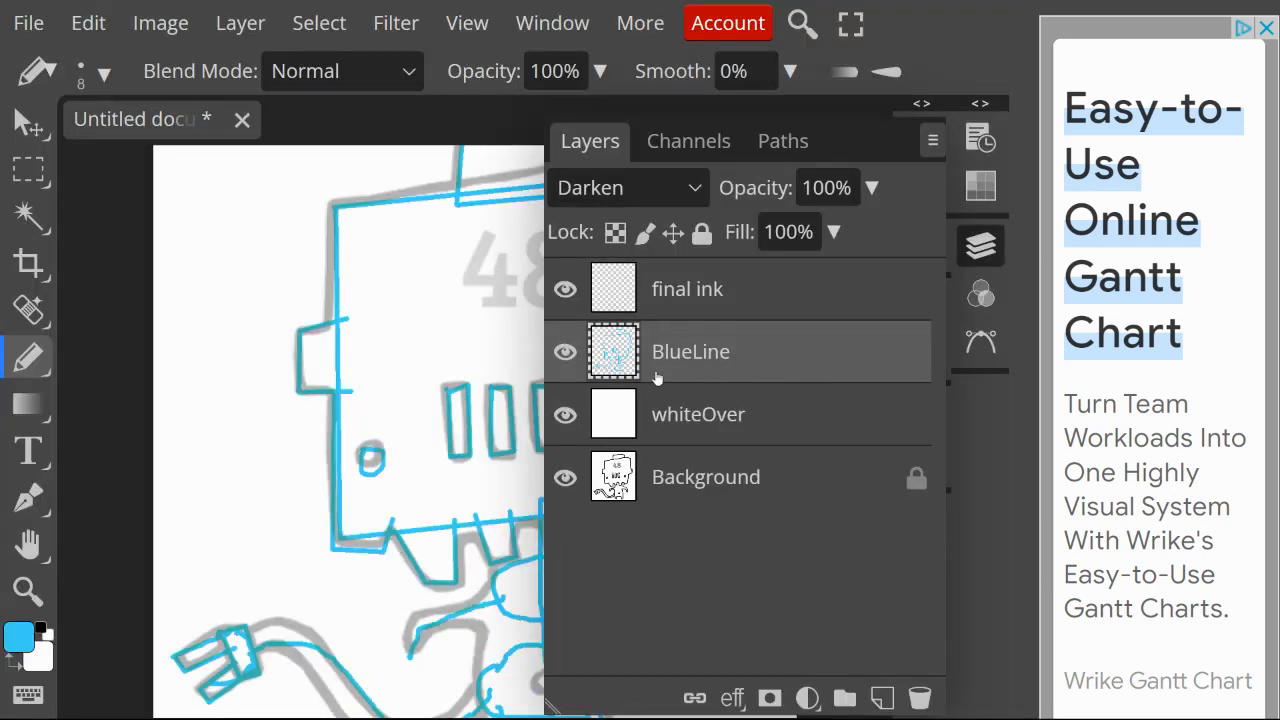
# Hide the Background layer and set the whiteOver layer's fill to 100%.
pyautogui.click(565, 477)
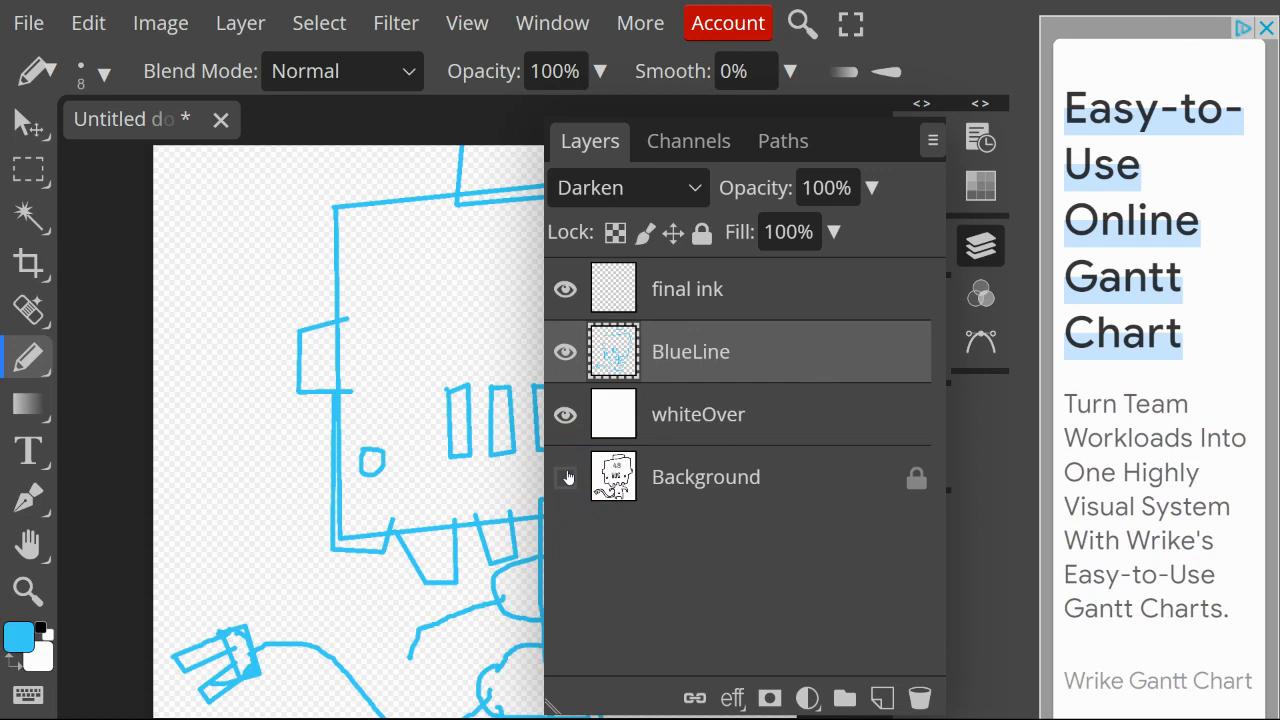
pyautogui.click(694, 417)
pyautogui.click(833, 232)
pyautogui.moveTo(802, 277); pyautogui.dragTo(943, 280)
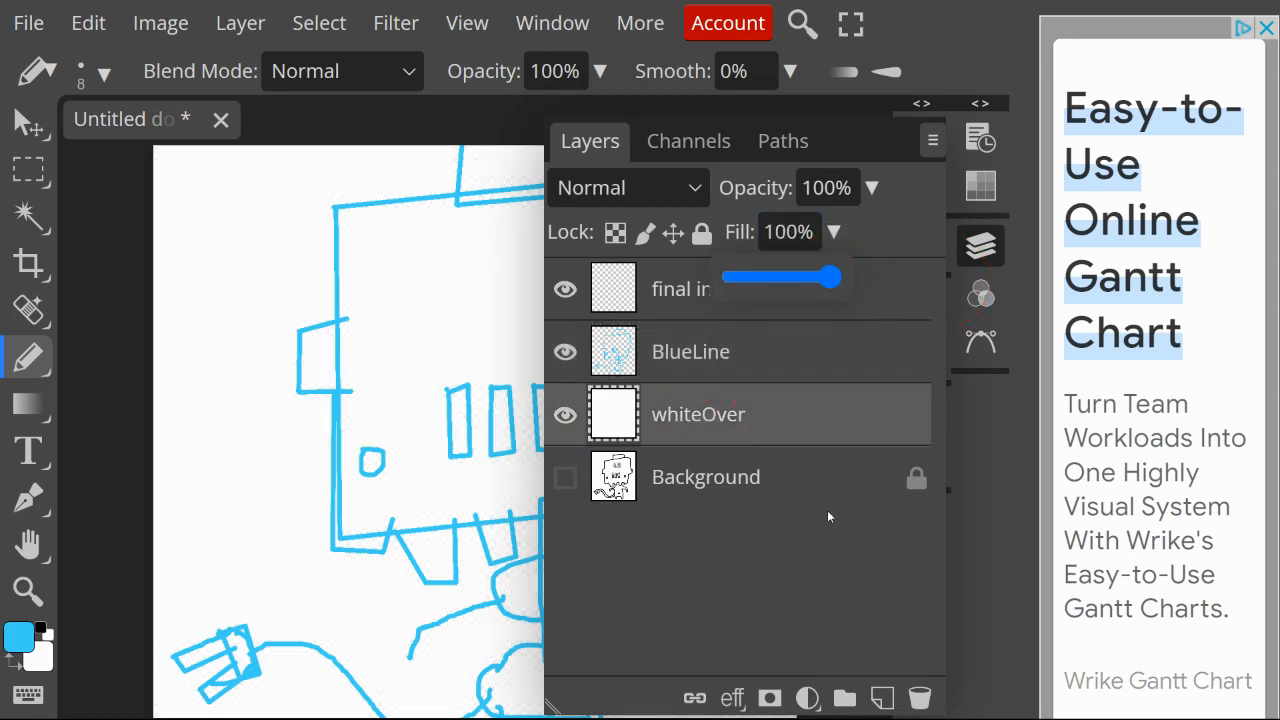
pyautogui.press('Tab')
pyautogui.press('Tab')
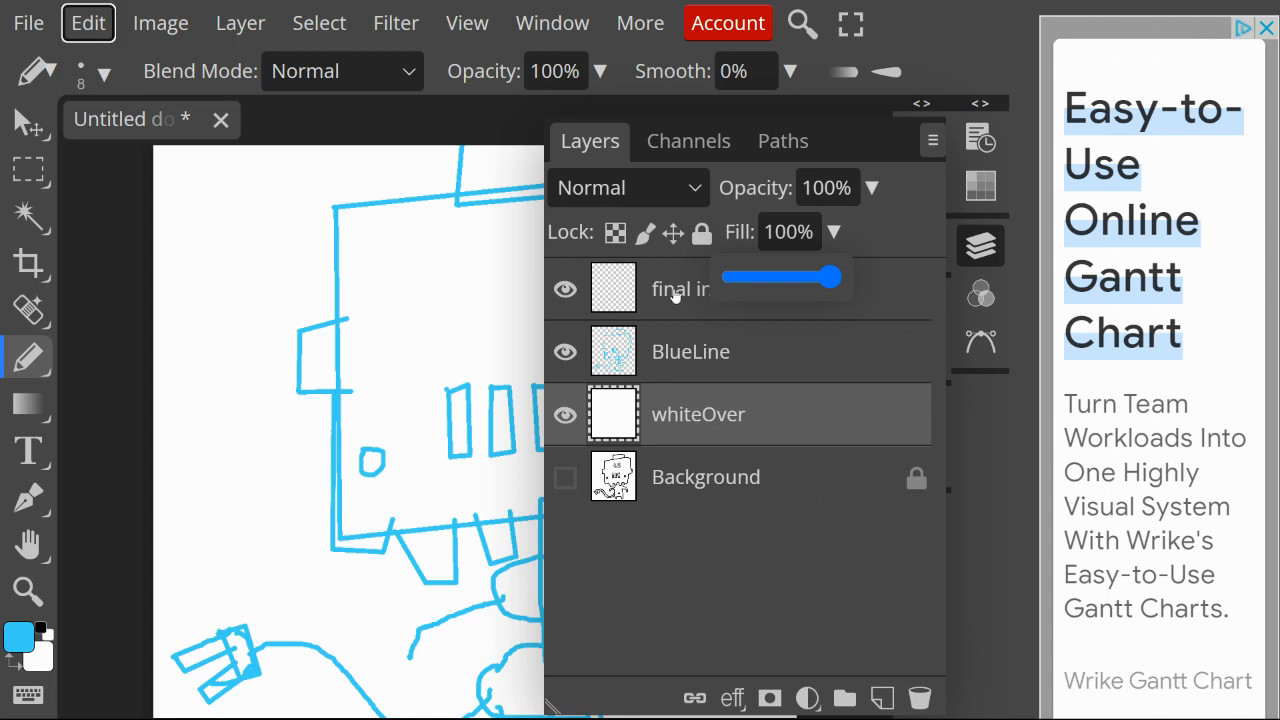
# Make final ink the active layer and set the foreground colour to black (000000).
pyautogui.click(675, 293)
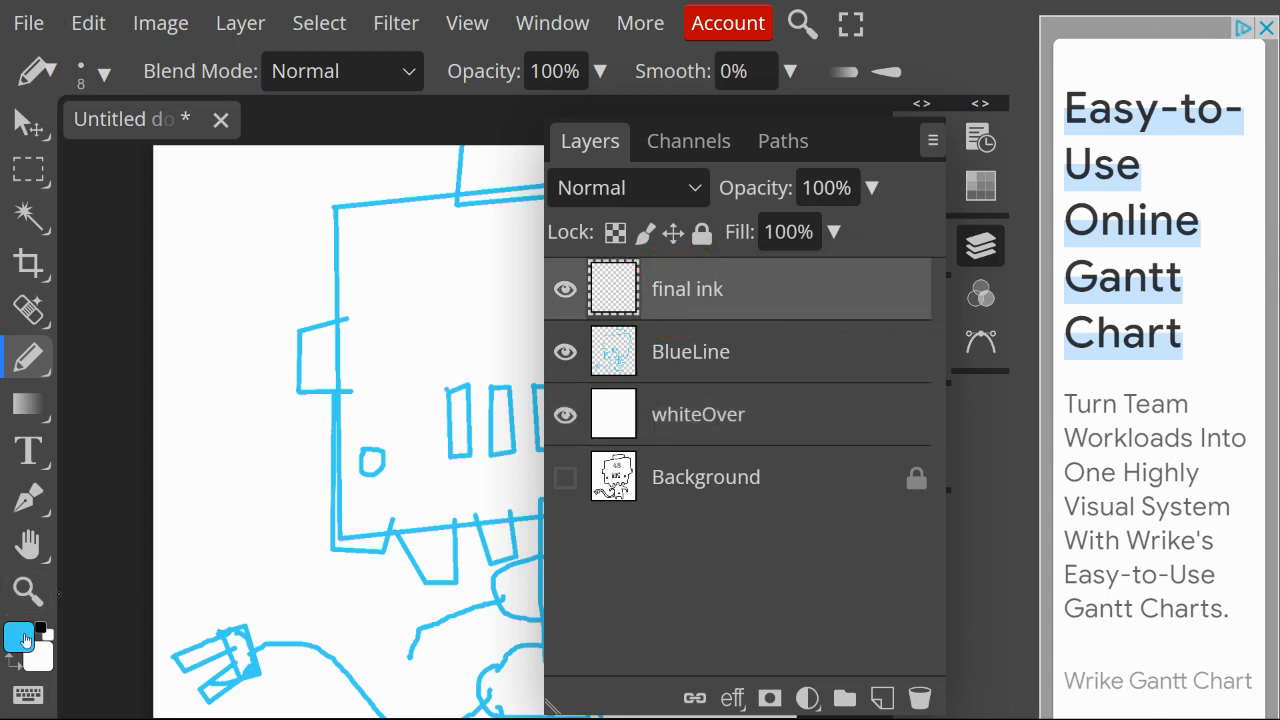
pyautogui.click(20, 637)
pyautogui.moveTo(502, 515); pyautogui.dragTo(543, 643)
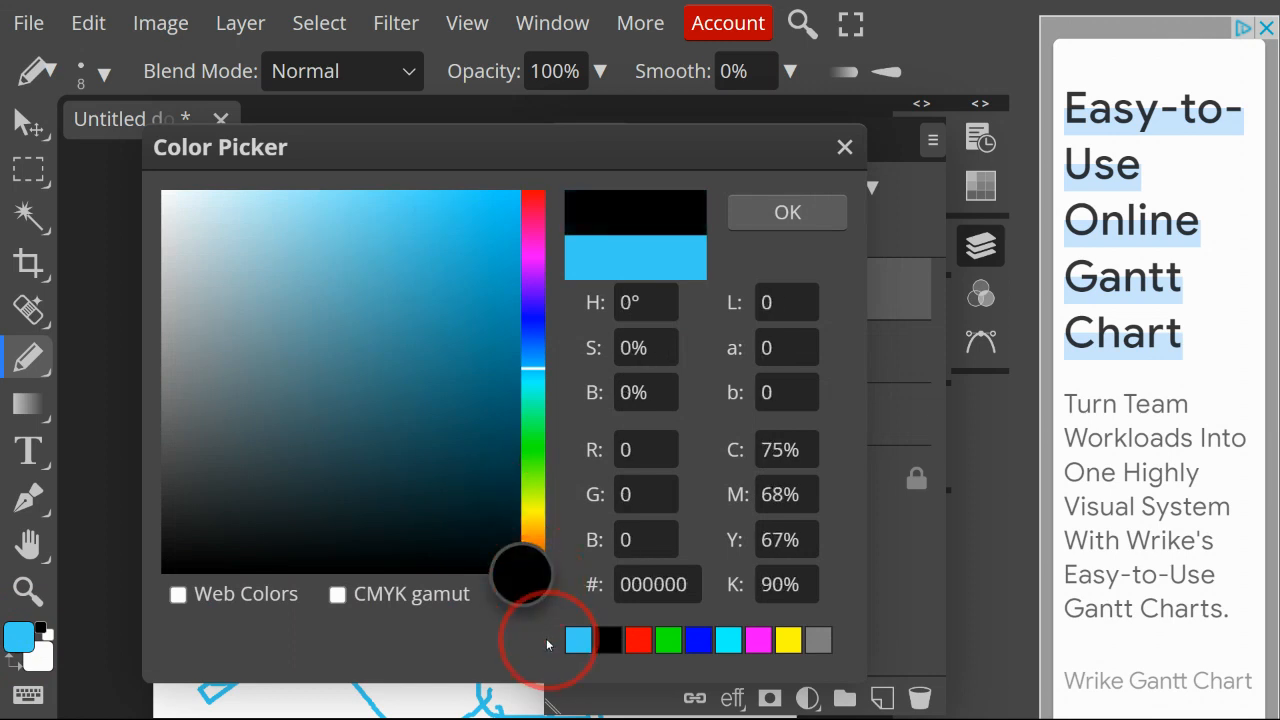
pyautogui.click(791, 210)
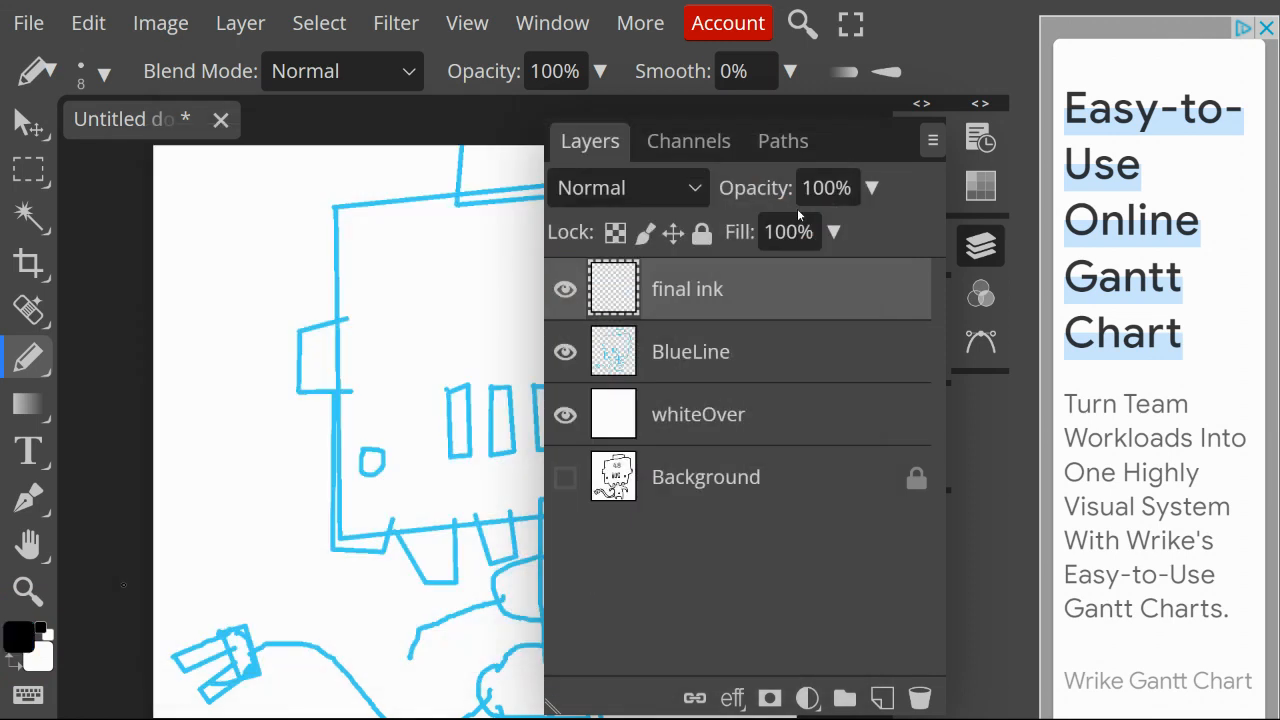
# Ink the top edge of the head on the final ink layer with a thick straight black line.
pyautogui.press('Tab')
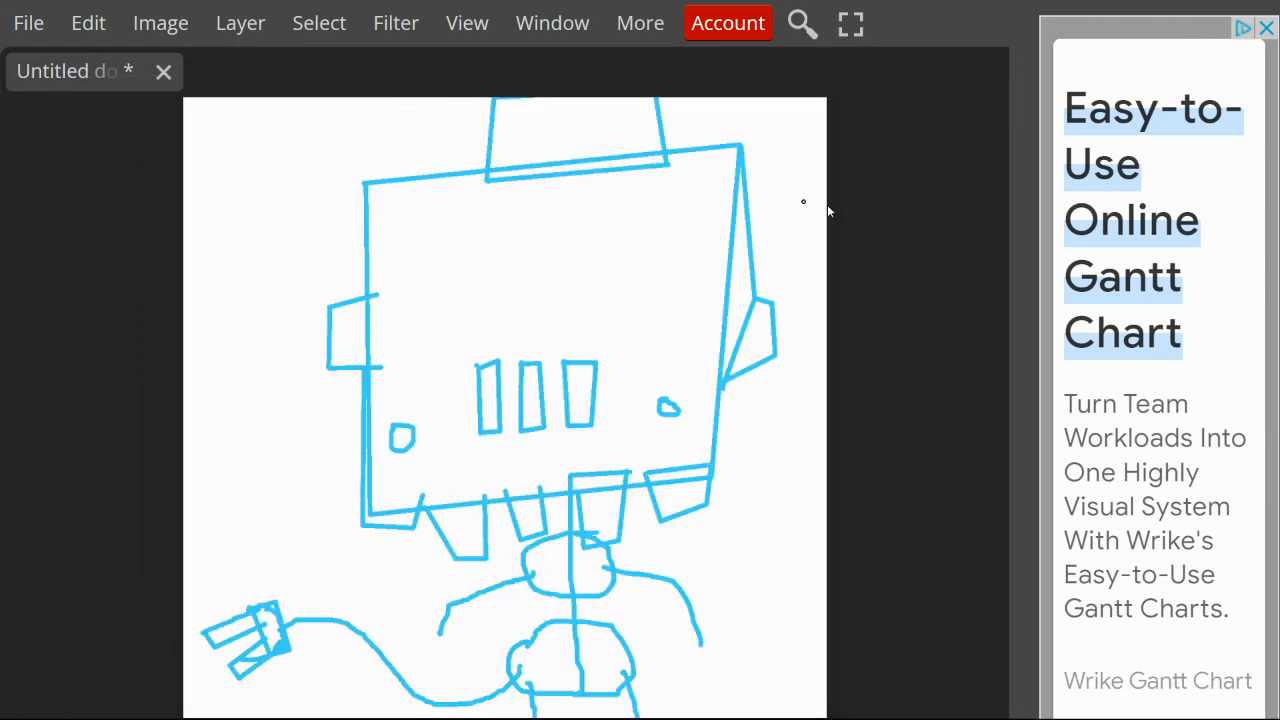
pyautogui.press('Tab')
pyautogui.press('f')
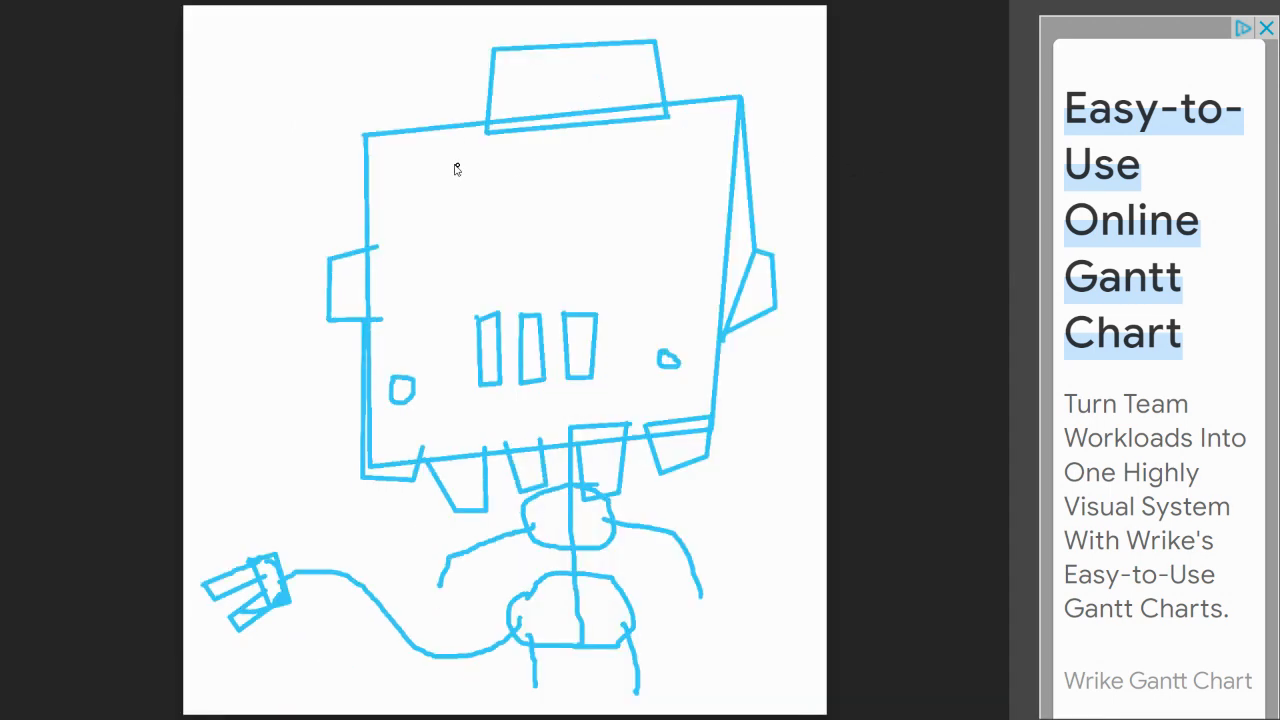
pyautogui.click(369, 131)
pyautogui.click(738, 100)
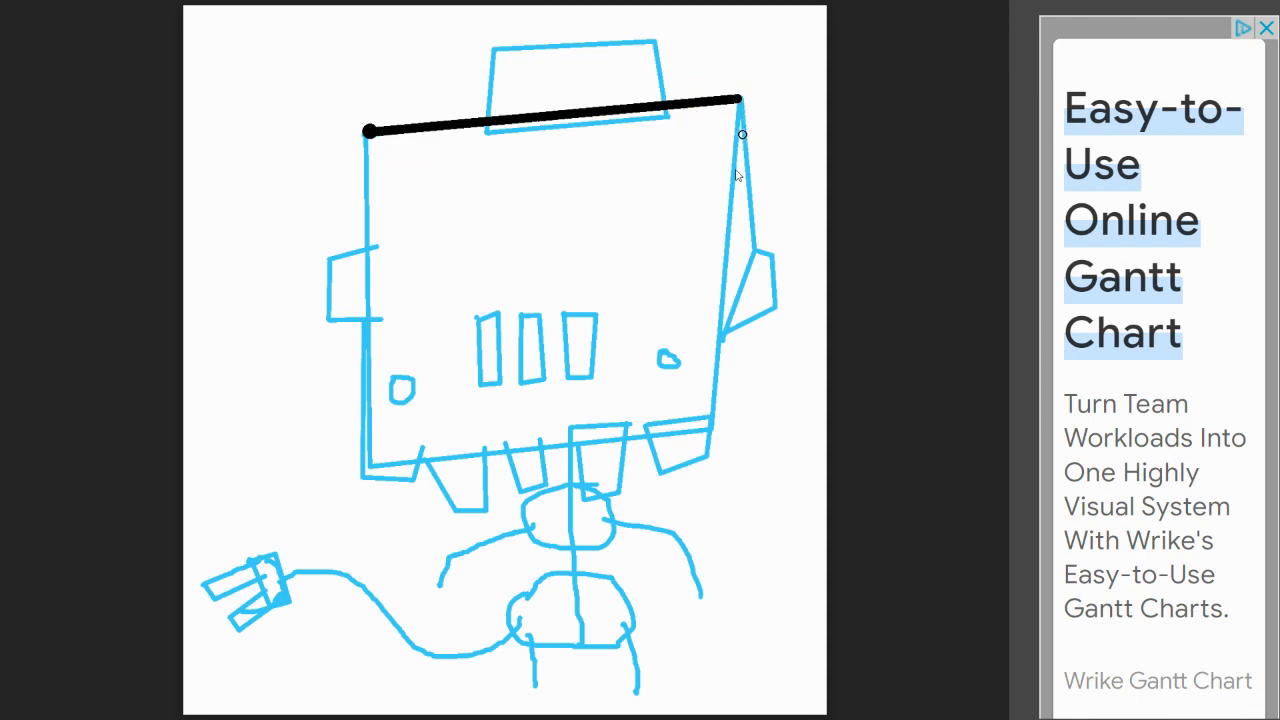
# Ink the head's upper right side and the right ear with connected straight black lines.
pyautogui.click(752, 251)
pyautogui.click(772, 253)
pyautogui.click(780, 311)
pyautogui.click(719, 339)
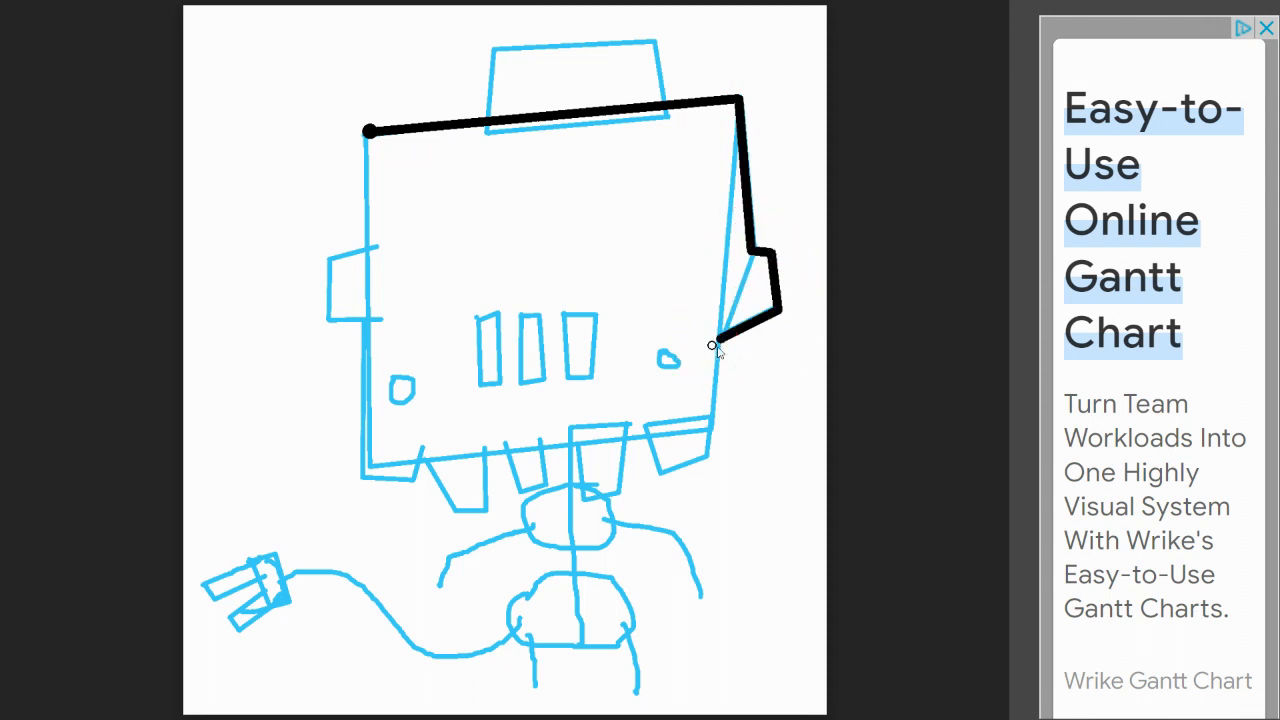
# Ink the head's lower right side and the rightmost tooth with connected straight black lines.
pyautogui.click(710, 458)
pyautogui.click(657, 473)
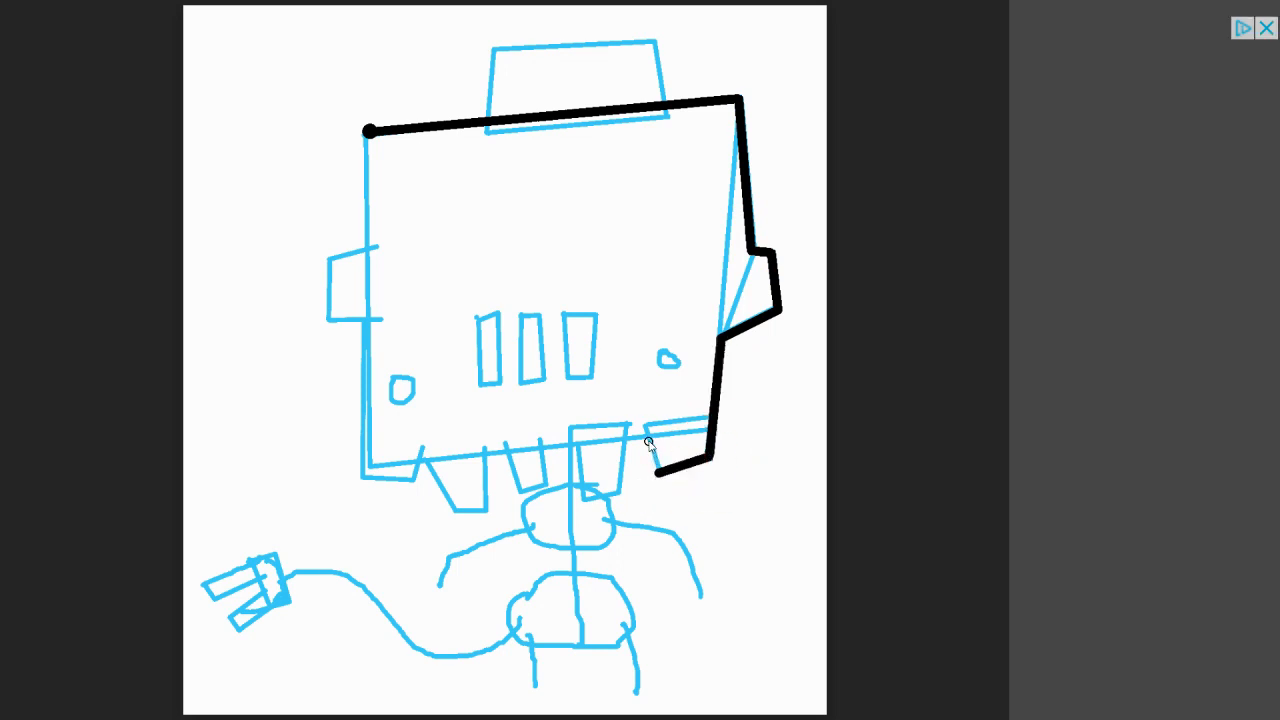
pyautogui.click(646, 437)
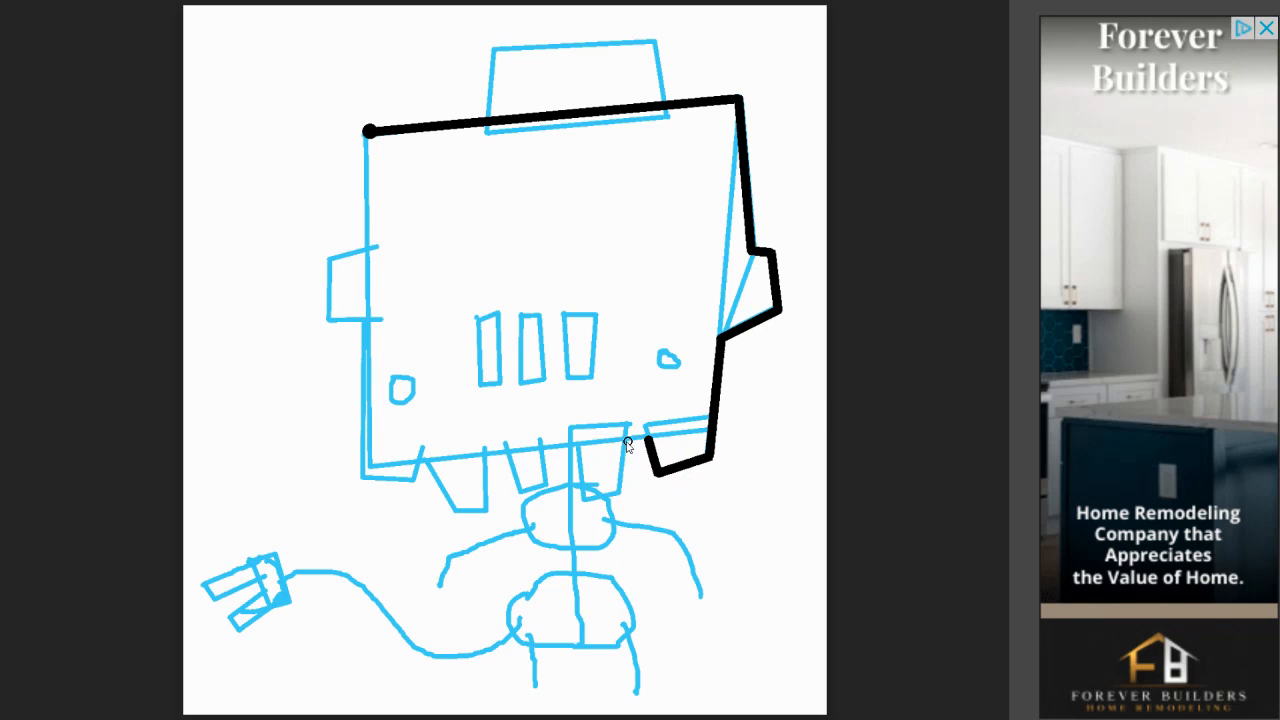
# Ink the second and third teeth from the head's right with connected thick straight black lines.
pyautogui.click(622, 440)
pyautogui.click(617, 491)
pyautogui.click(581, 497)
pyautogui.click(578, 441)
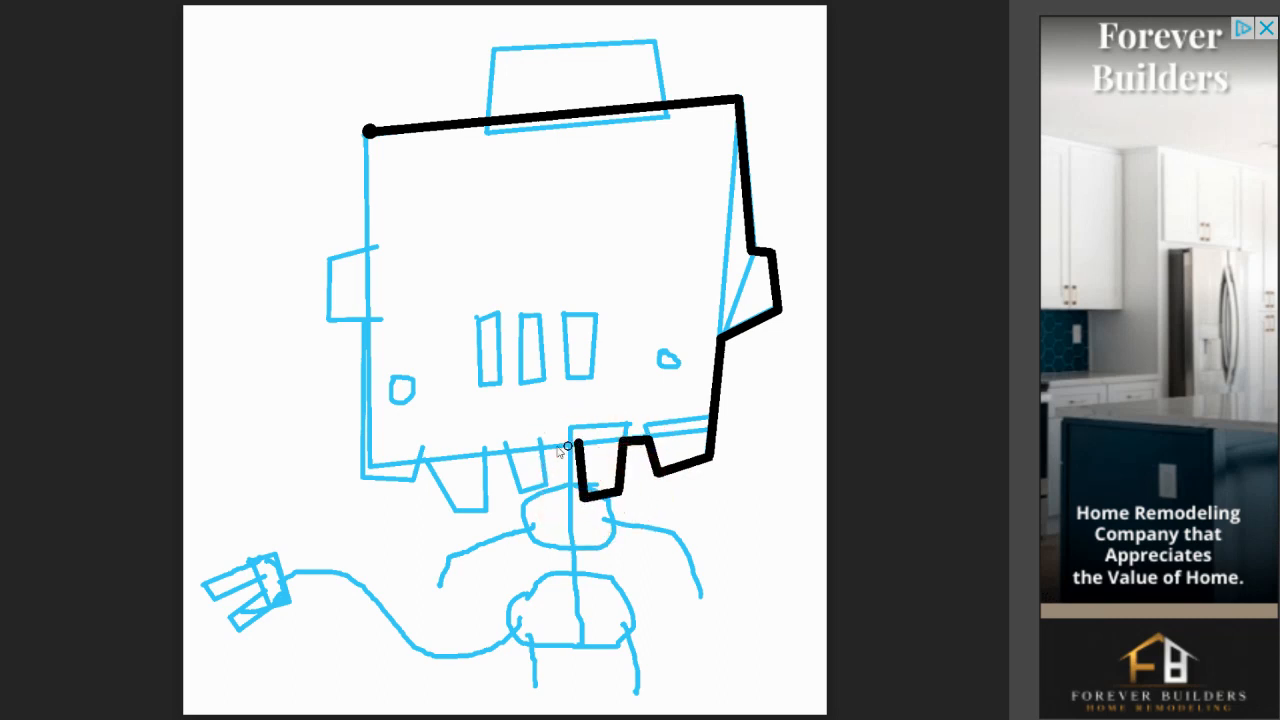
pyautogui.click(541, 448)
pyautogui.click(544, 486)
pyautogui.click(521, 493)
pyautogui.click(509, 456)
# Ink the large pointed tooth and the head's lower left bottom edge with connected thick straight black lines.
pyautogui.click(484, 453)
pyautogui.click(484, 510)
pyautogui.click(457, 513)
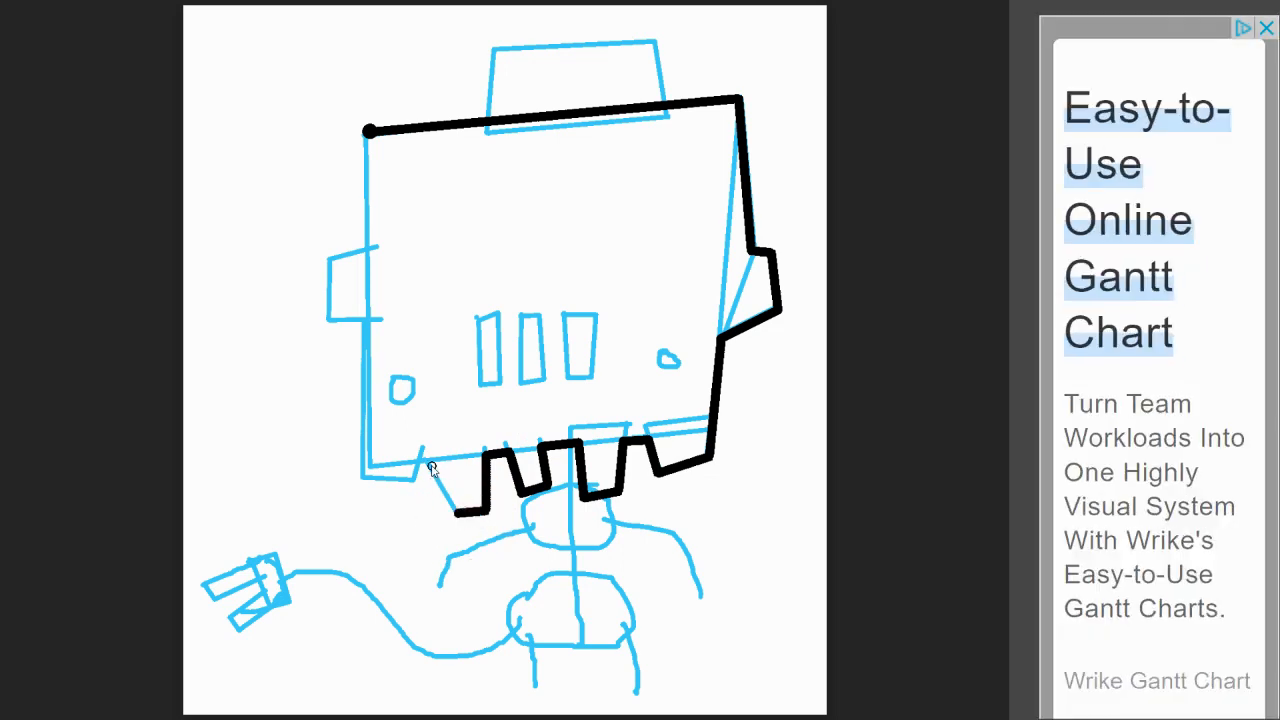
pyautogui.click(416, 458)
pyautogui.click(413, 479)
pyautogui.click(359, 479)
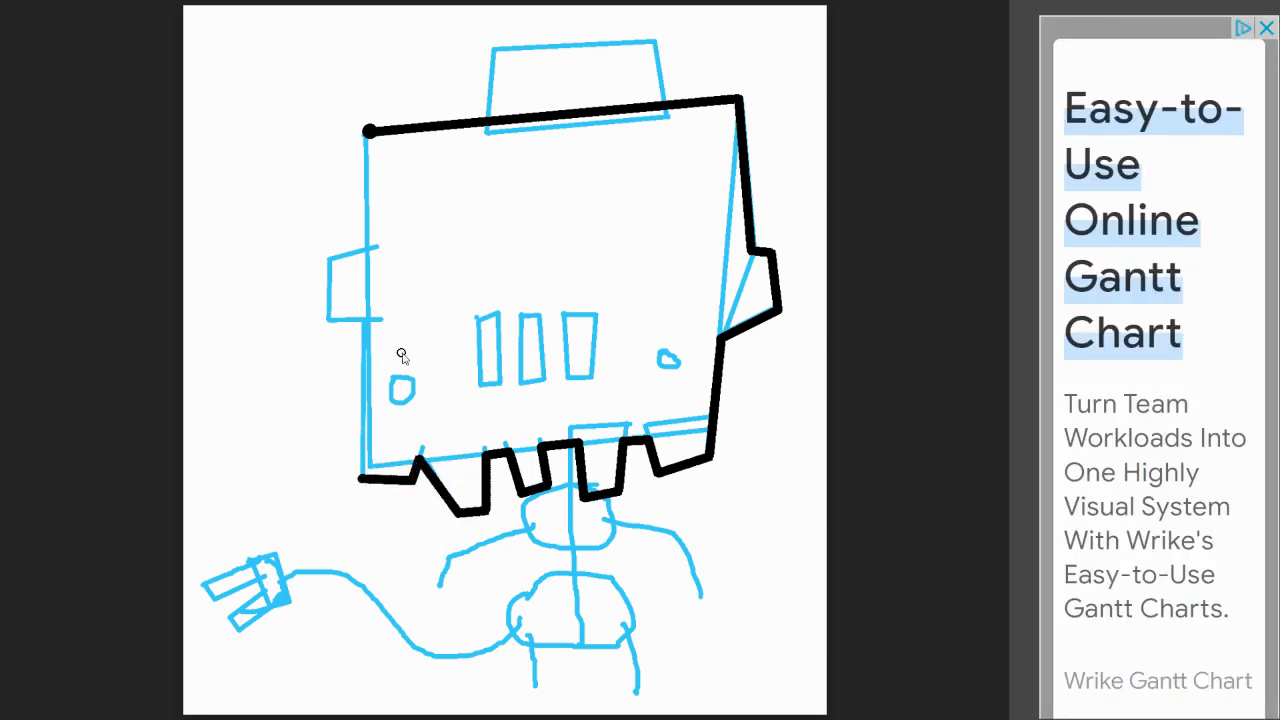
# Ink the head's left side and left ear with connected straight black lines, closing the outline at its upper left corner.
pyautogui.click(366, 320)
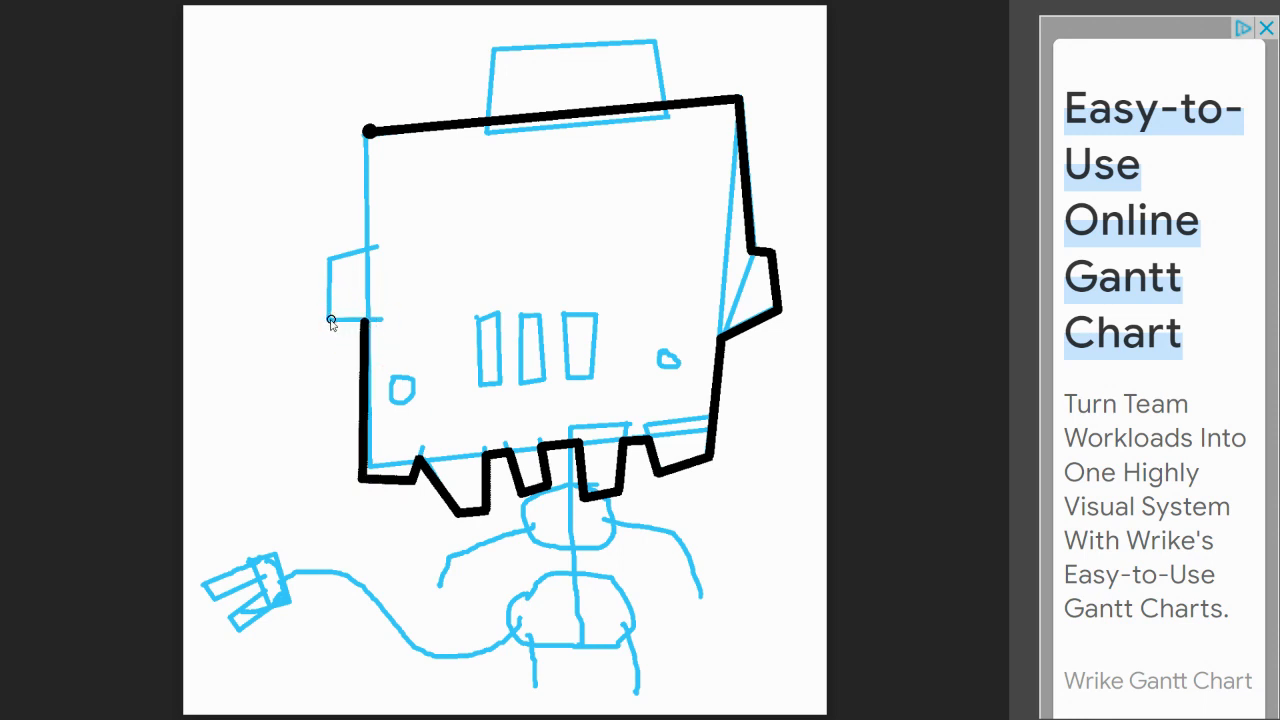
pyautogui.click(328, 320)
pyautogui.click(330, 257)
pyautogui.click(370, 250)
pyautogui.click(368, 131)
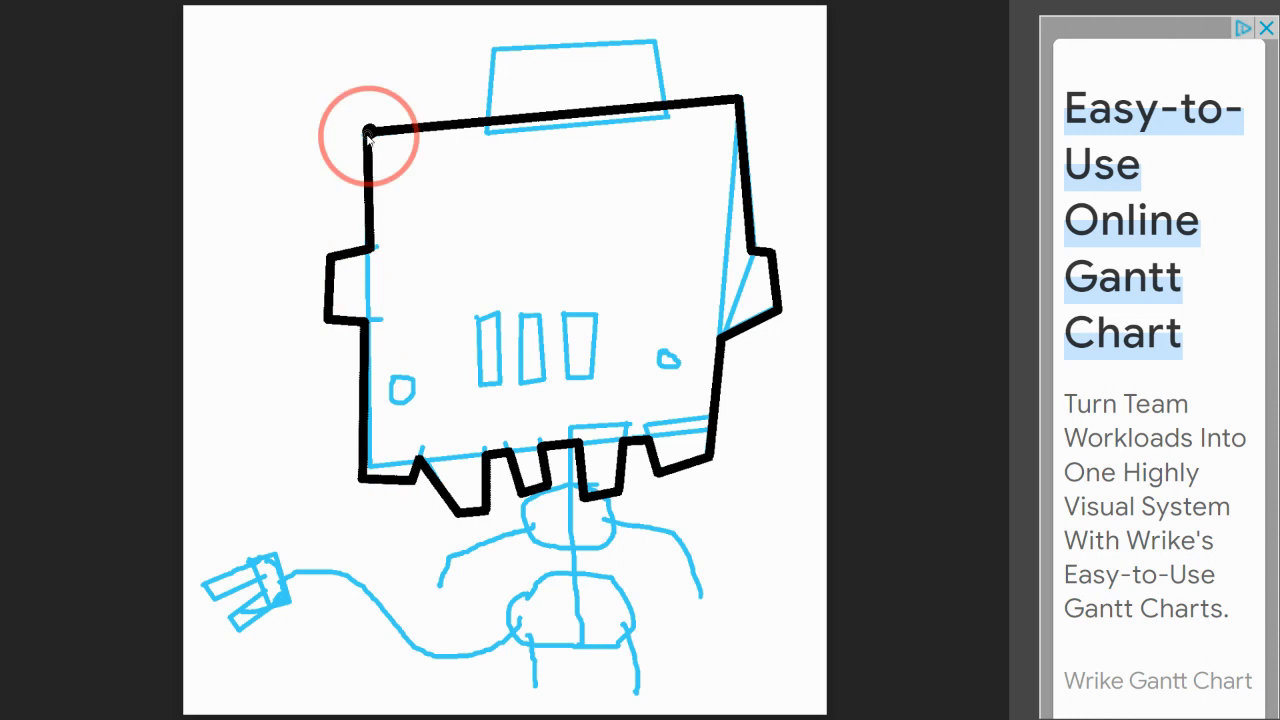
# Ink the left, top and right edges of the box above the head with straight black lines.
pyautogui.click(490, 50)
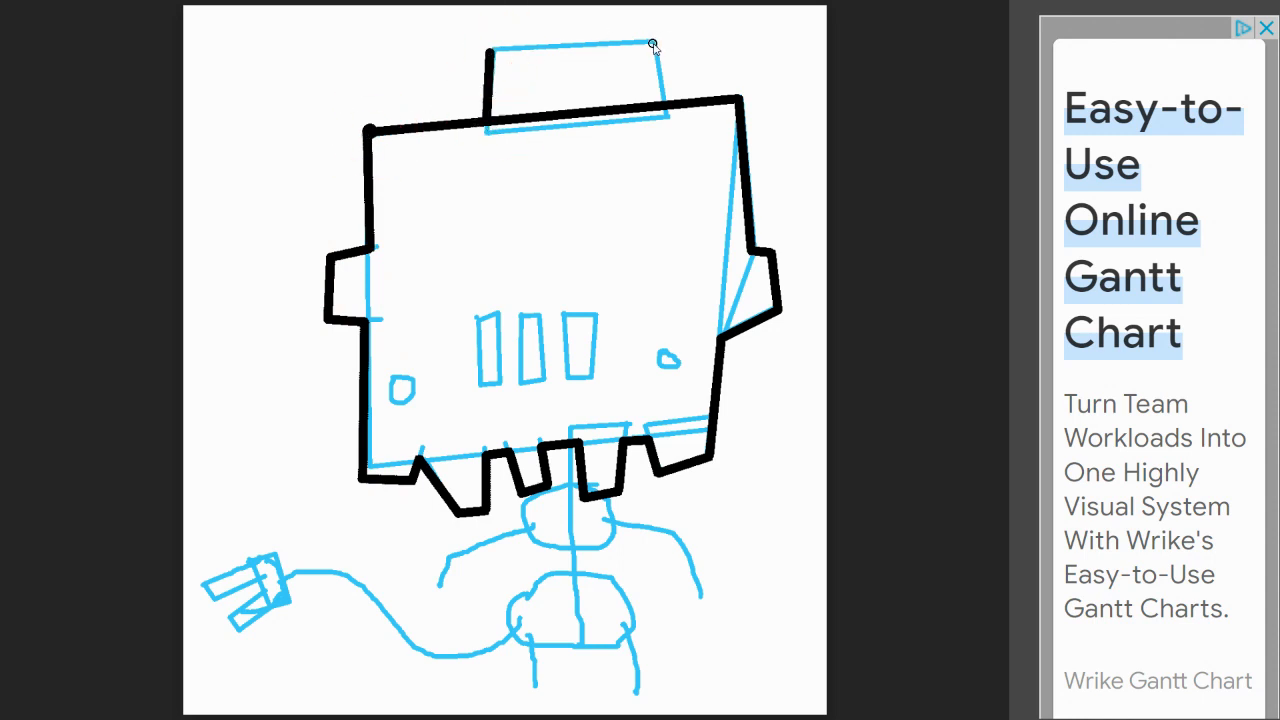
pyautogui.click(655, 43)
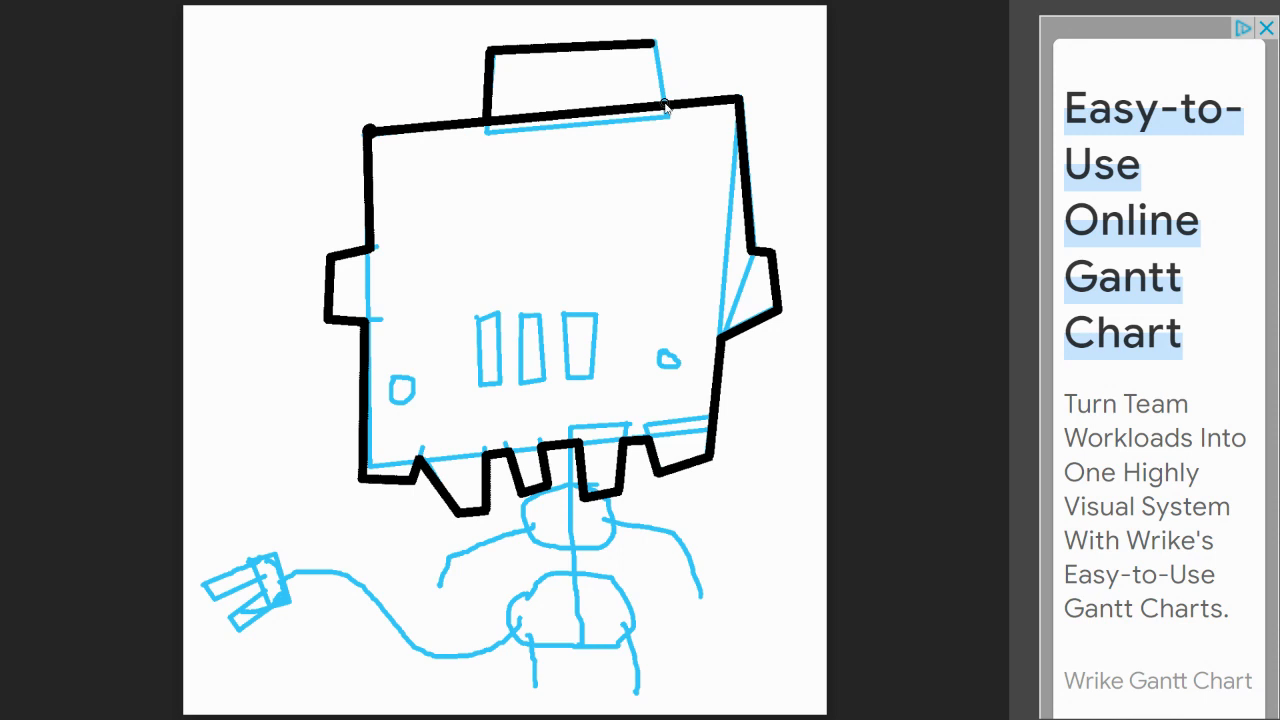
pyautogui.click(665, 106)
# Ink the left of the three face slots as a closed shape with thinner straight black lines.
pyautogui.click(477, 318)
pyautogui.click(500, 313)
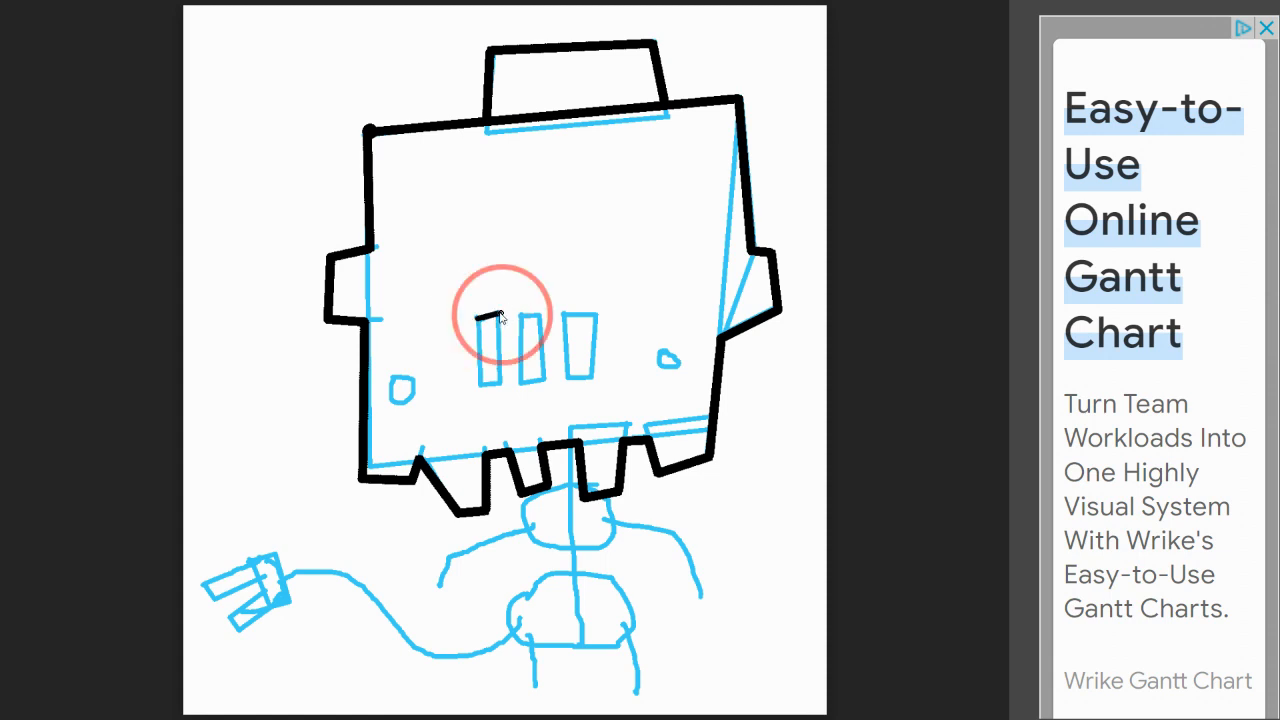
pyautogui.click(500, 388)
pyautogui.click(482, 389)
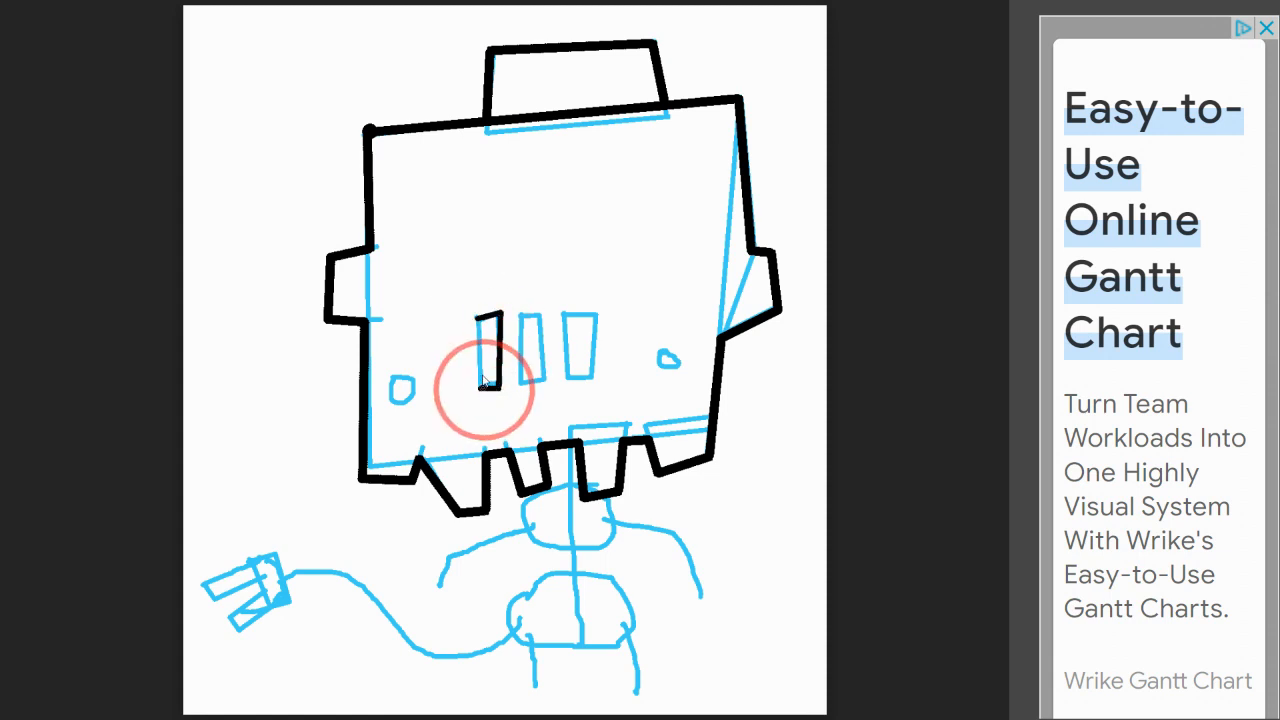
pyautogui.click(478, 318)
# Ink the middle face slot as a closed shape with thin straight black lines.
pyautogui.click(523, 318)
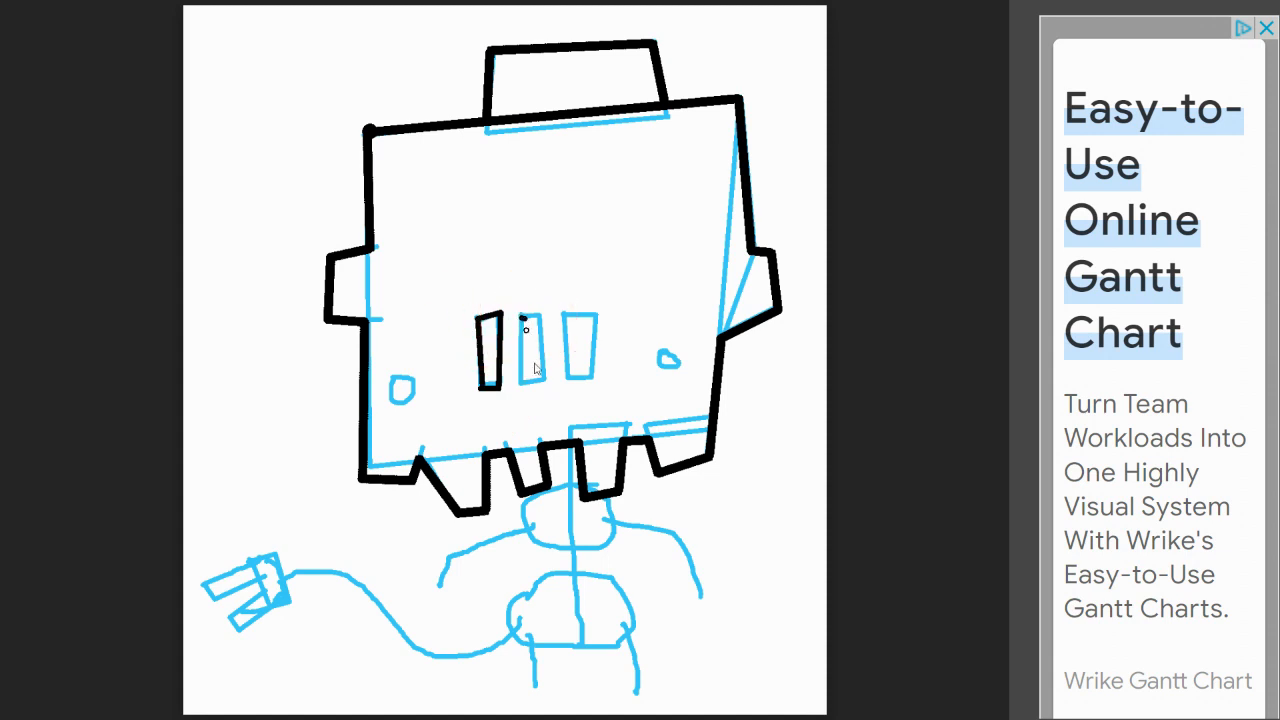
pyautogui.click(522, 389)
pyautogui.click(543, 381)
pyautogui.click(541, 317)
pyautogui.click(524, 319)
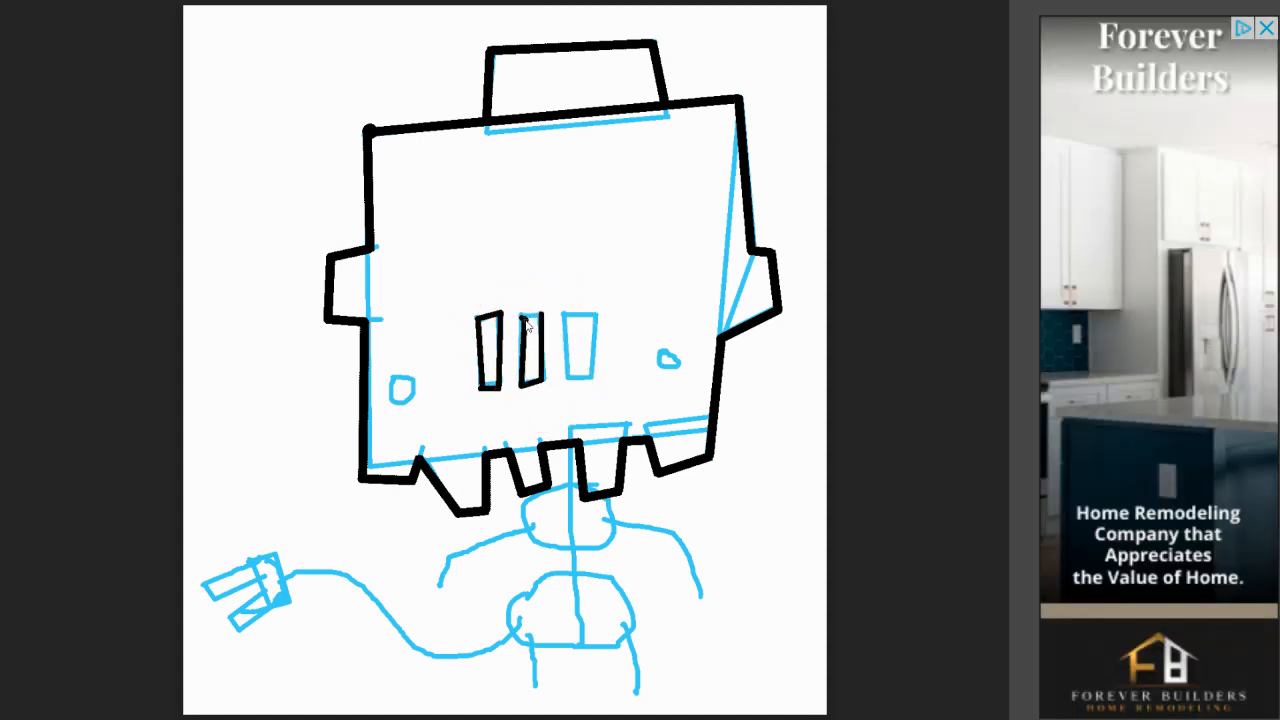
pyautogui.click(572, 318)
pyautogui.click(597, 318)
pyautogui.hotkey('ctrl', 'z')
pyautogui.hotkey('ctrl', 'z')
# Ink the right face slot as a closed four-sided shape with thin straight black lines.
pyautogui.click(565, 318)
pyautogui.click(596, 318)
pyautogui.click(591, 378)
pyautogui.click(569, 381)
pyautogui.click(565, 318)
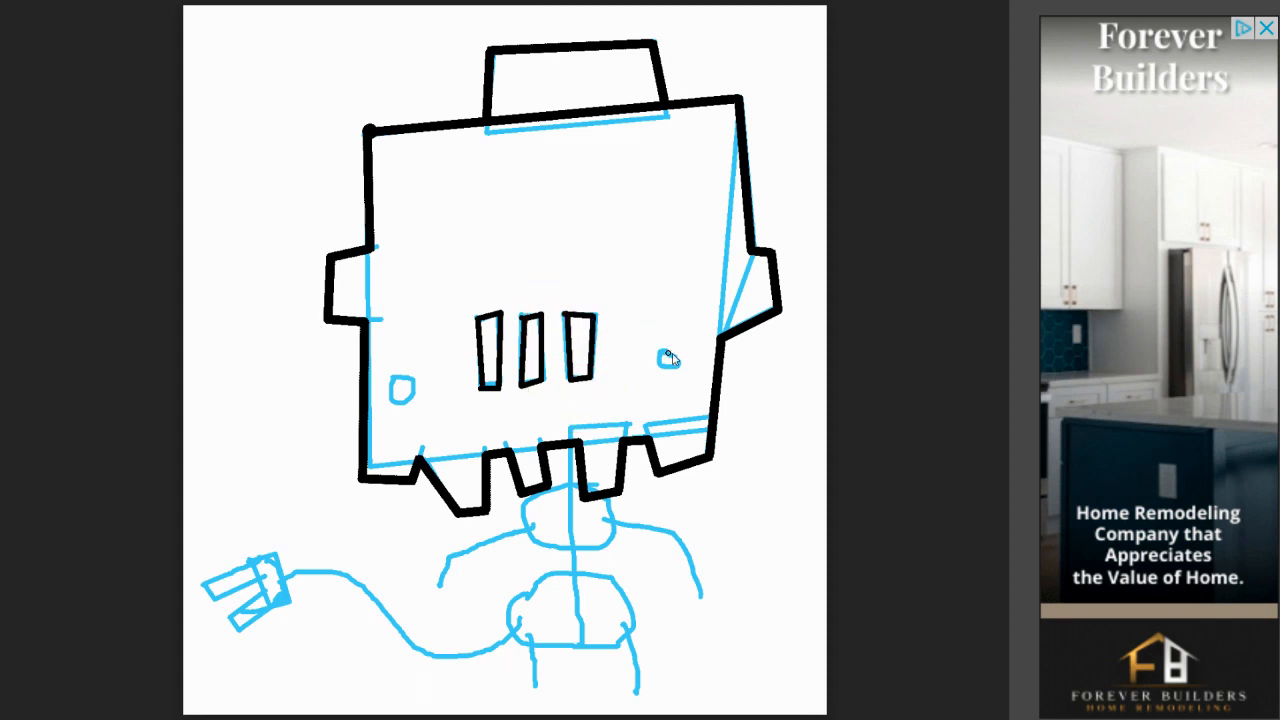
# Scribble the right and left eyes as small solid black spots over their blue guides.
pyautogui.moveTo(673, 352)
pyautogui.mouseDown()
pyautogui.moveTo(673, 368)
pyautogui.moveTo(670, 358)
pyautogui.mouseUp()
pyautogui.moveTo(400, 386); pyautogui.dragTo(405, 390)
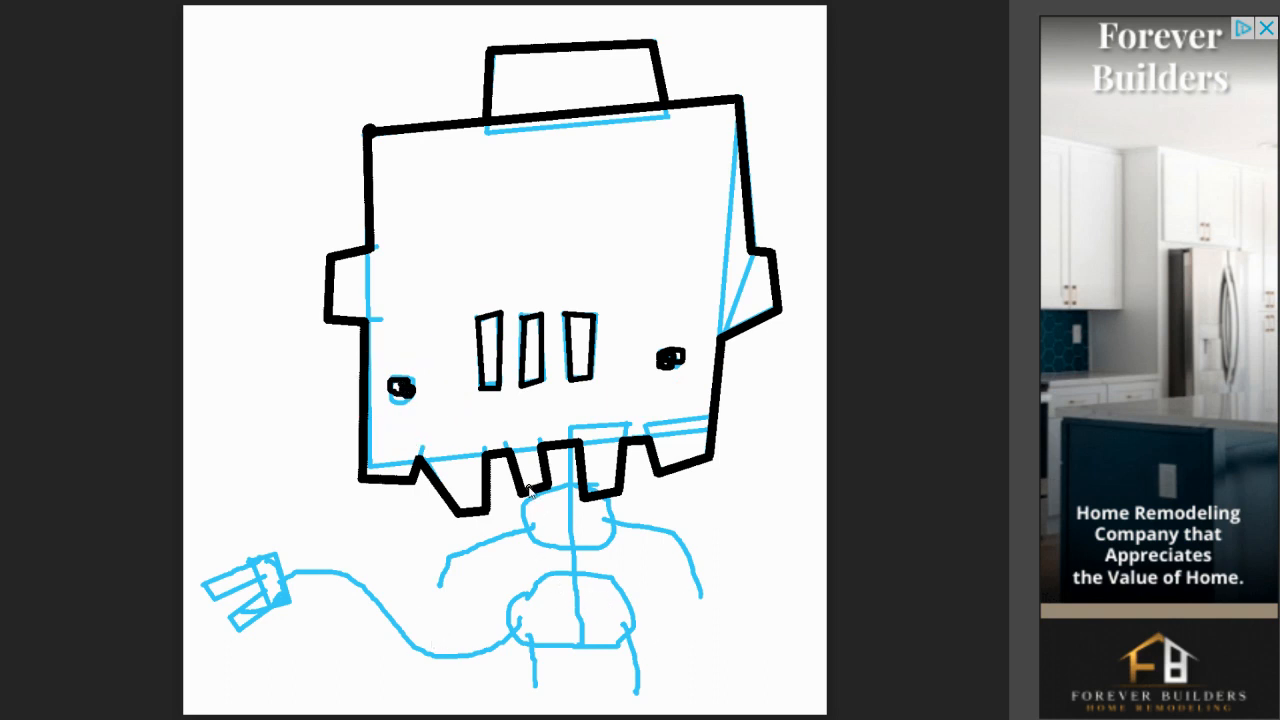
# Ink the neck, arms, torso, legs, small belly button and curved tail cord with freehand black outlines.
pyautogui.moveTo(527, 494)
pyautogui.mouseDown()
pyautogui.moveTo(500, 527)
pyautogui.moveTo(446, 540)
pyautogui.moveTo(429, 600)
pyautogui.moveTo(450, 590)
pyautogui.moveTo(457, 560)
pyautogui.moveTo(524, 550)
pyautogui.moveTo(535, 684)
pyautogui.moveTo(540, 650)
pyautogui.moveTo(627, 655)
pyautogui.moveTo(631, 684)
pyautogui.moveTo(650, 605)
pyautogui.moveTo(628, 538)
pyautogui.moveTo(672, 552)
pyautogui.moveTo(702, 603)
pyautogui.moveTo(690, 545)
pyautogui.moveTo(612, 503)
pyautogui.mouseUp()
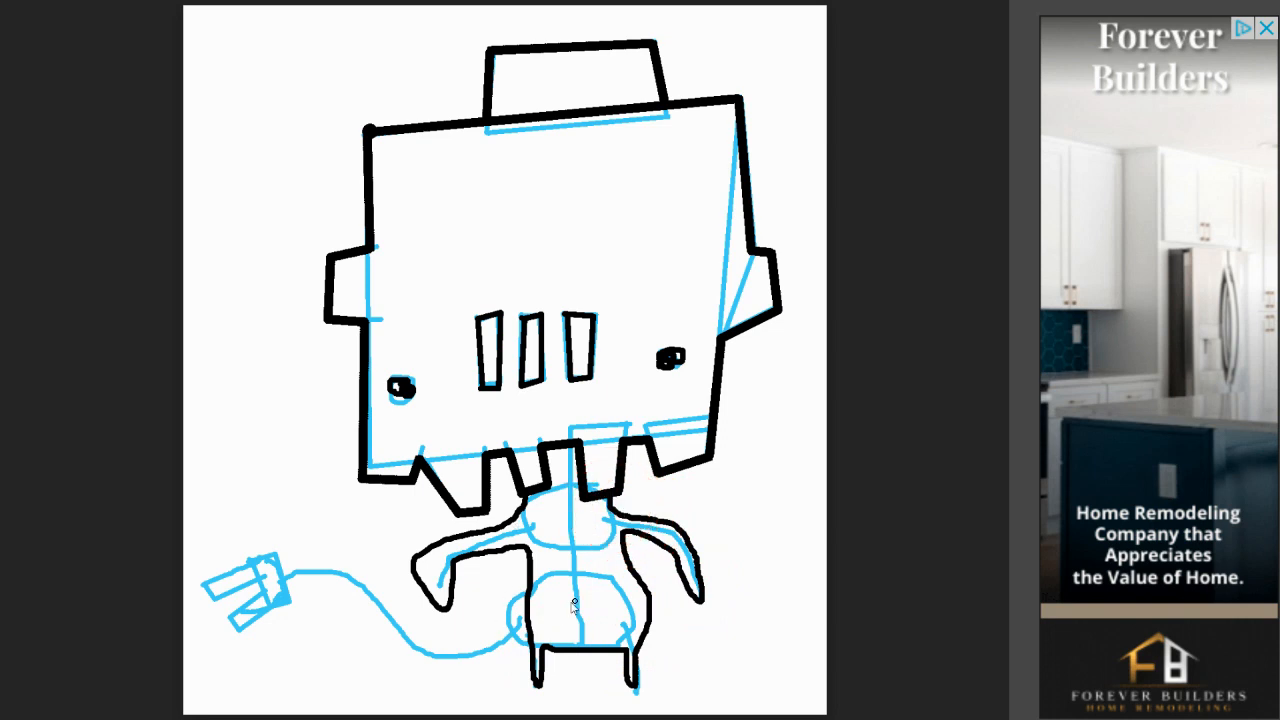
pyautogui.moveTo(572, 604)
pyautogui.mouseDown()
pyautogui.moveTo(583, 614)
pyautogui.moveTo(592, 602)
pyautogui.moveTo(476, 652)
pyautogui.moveTo(428, 638)
pyautogui.moveTo(334, 554)
pyautogui.moveTo(277, 557)
pyautogui.moveTo(288, 586)
pyautogui.moveTo(334, 580)
pyautogui.moveTo(430, 652)
pyautogui.moveTo(490, 660)
pyautogui.moveTo(534, 643)
pyautogui.mouseUp()
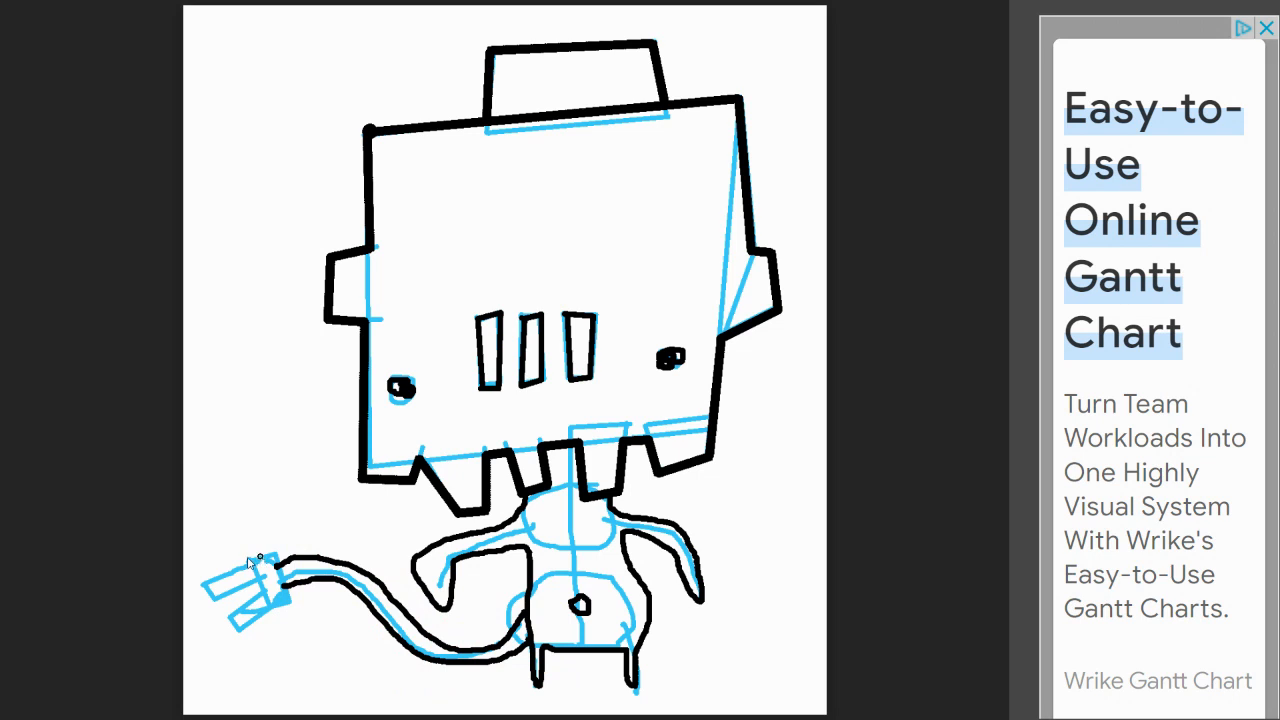
# Ink the rectangular plug base at the tail's end with connected straight black lines.
pyautogui.click(250, 560)
pyautogui.keyDown('shift'); pyautogui.click(278, 552); pyautogui.keyUp('shift')
pyautogui.keyDown('shift'); pyautogui.click(290, 602); pyautogui.keyUp('shift')
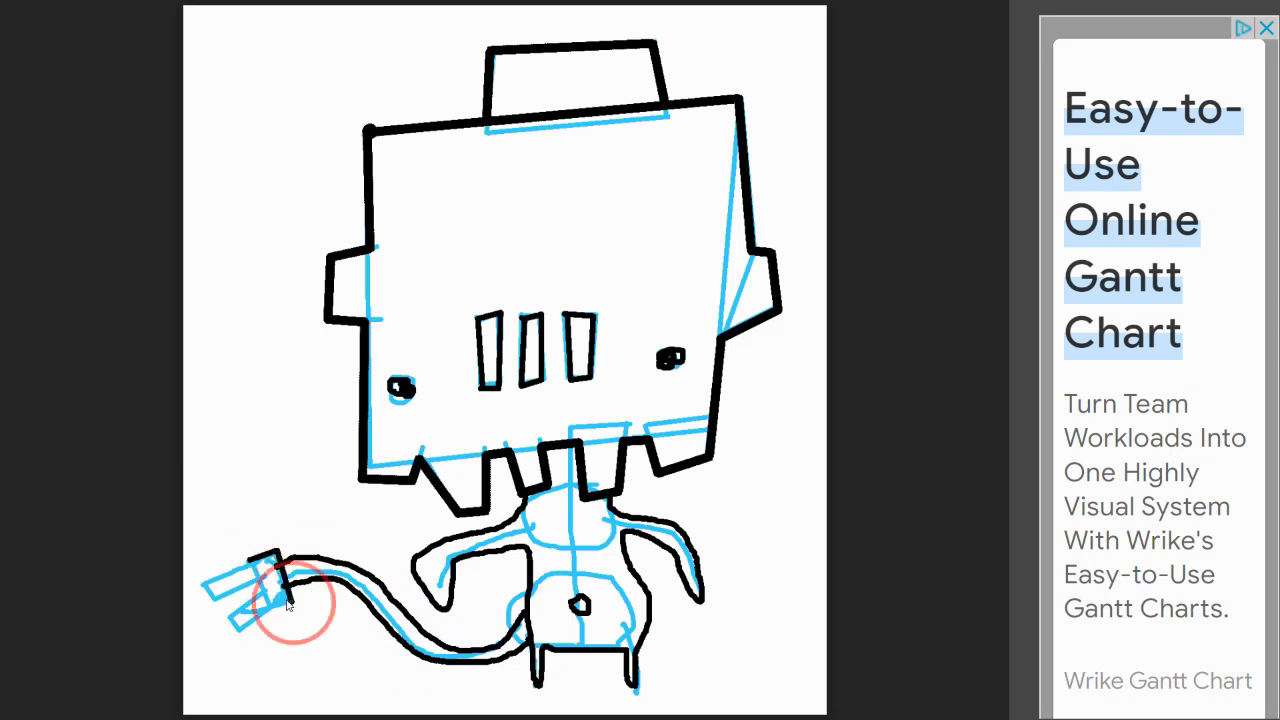
pyautogui.keyDown('shift'); pyautogui.click(273, 607); pyautogui.keyUp('shift')
pyautogui.keyDown('shift'); pyautogui.click(250, 562); pyautogui.keyUp('shift')
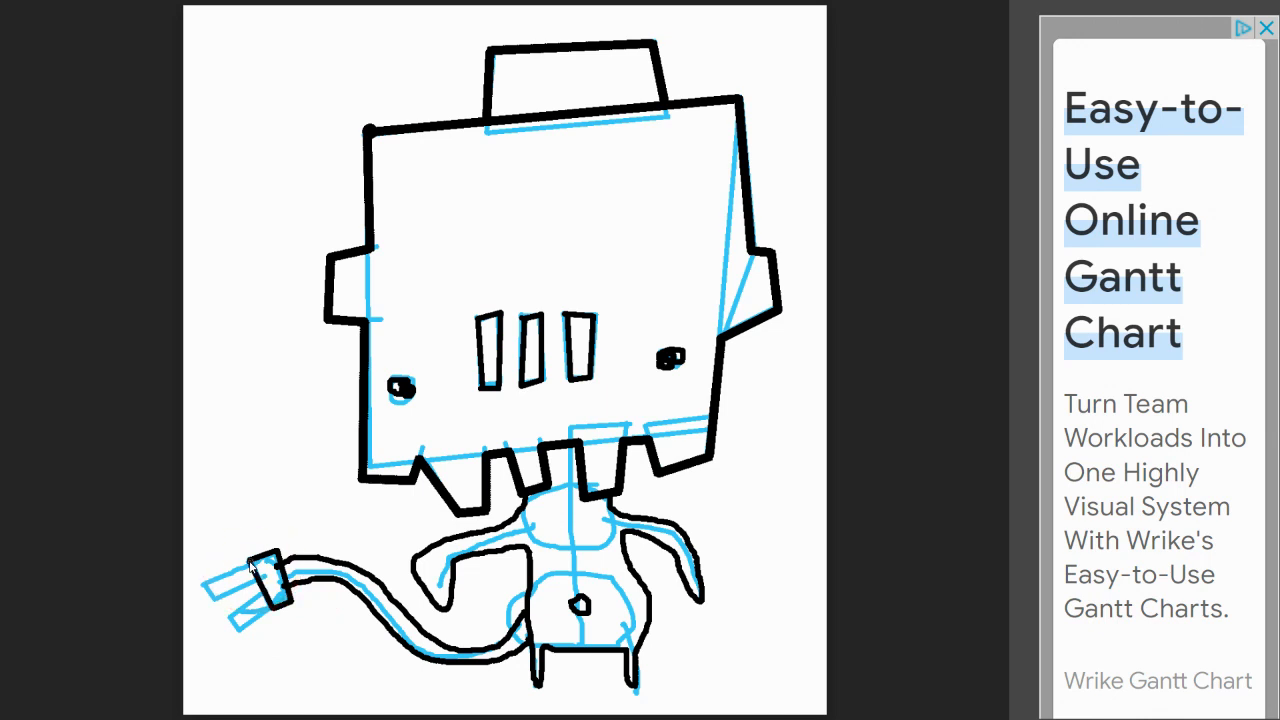
# Ink the plug's upper prong with connected straight black lines.
pyautogui.click(251, 565)
pyautogui.keyDown('shift'); pyautogui.click(204, 584); pyautogui.keyUp('shift')
pyautogui.keyDown('shift'); pyautogui.click(211, 601); pyautogui.keyUp('shift')
pyautogui.keyDown('shift'); pyautogui.click(256, 588); pyautogui.keyUp('shift')
# Ink the plug's lower prong with connected straight black lines.
pyautogui.keyDown('shift'); pyautogui.click(260, 601); pyautogui.keyUp('shift')
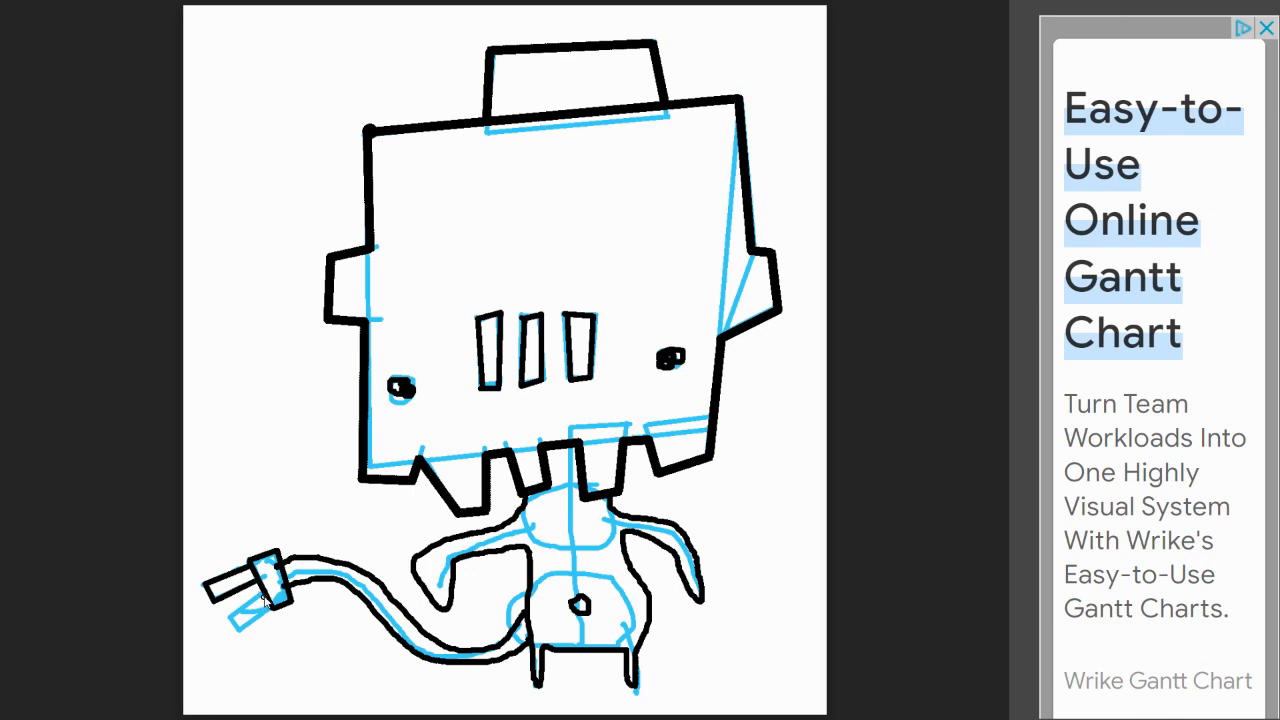
pyautogui.keyDown('shift'); pyautogui.click(226, 606); pyautogui.keyUp('shift')
pyautogui.keyDown('shift'); pyautogui.click(239, 626); pyautogui.keyUp('shift')
pyautogui.keyDown('shift'); pyautogui.click(268, 608); pyautogui.keyUp('shift')
# Hide the BlueLine layer and view the black ink drawing on its own without the interface.
pyautogui.press('f')
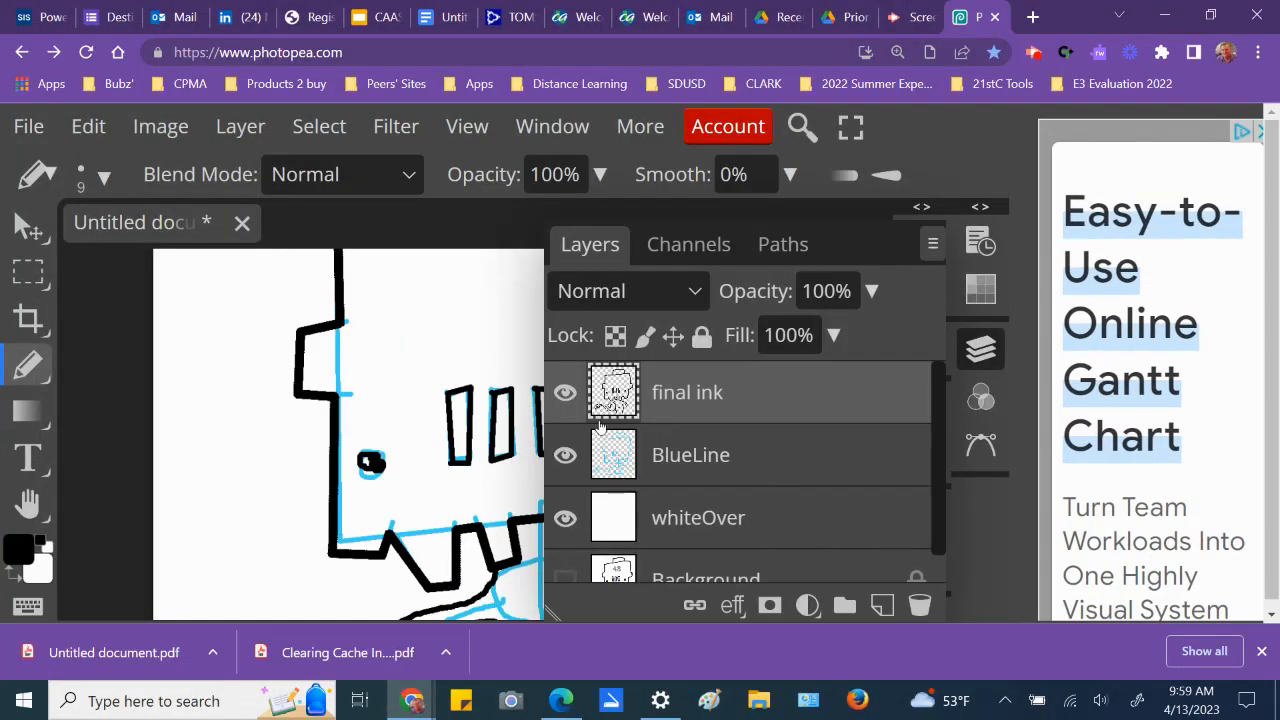
pyautogui.click(566, 455)
pyautogui.press('Tab')
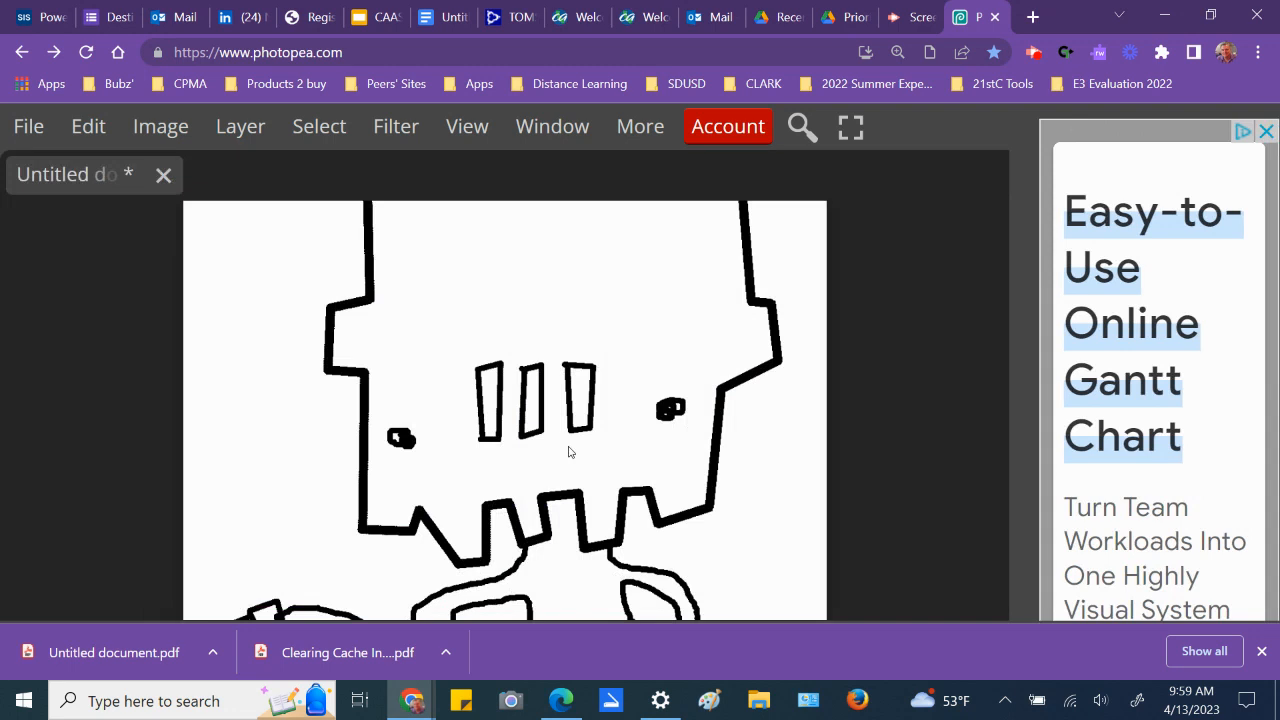
pyautogui.press('f')
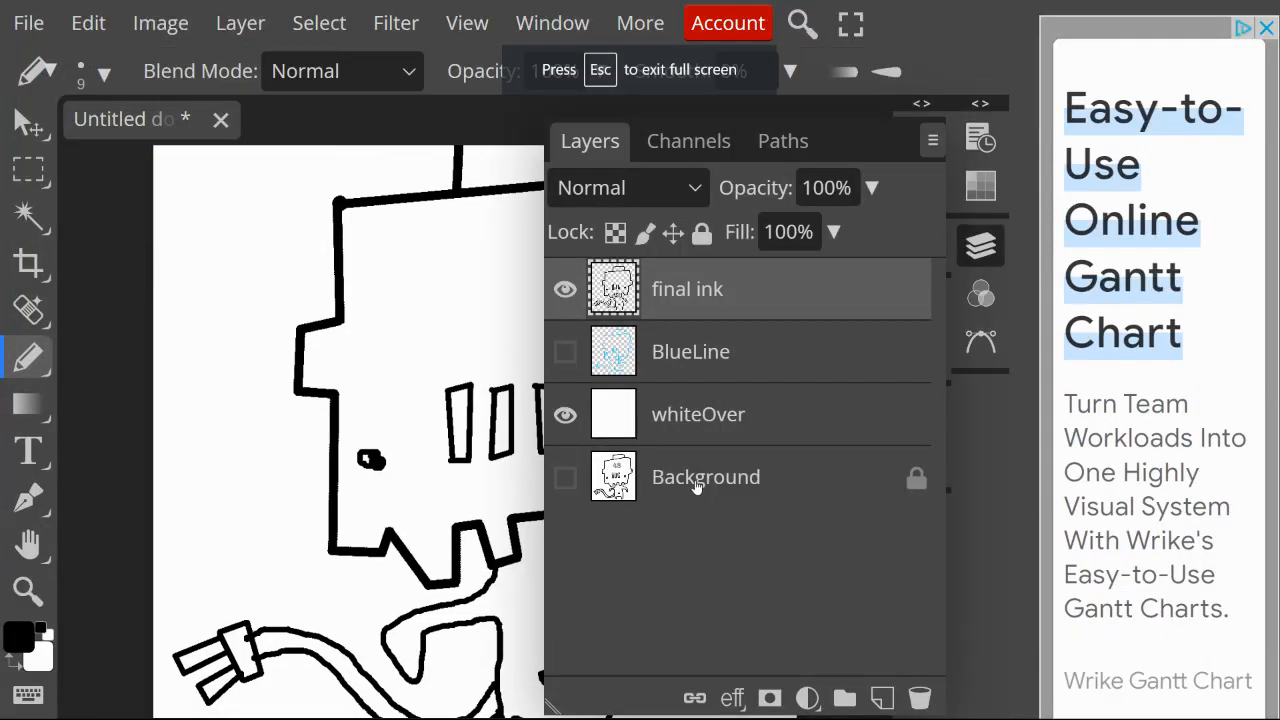
pyautogui.press('f')
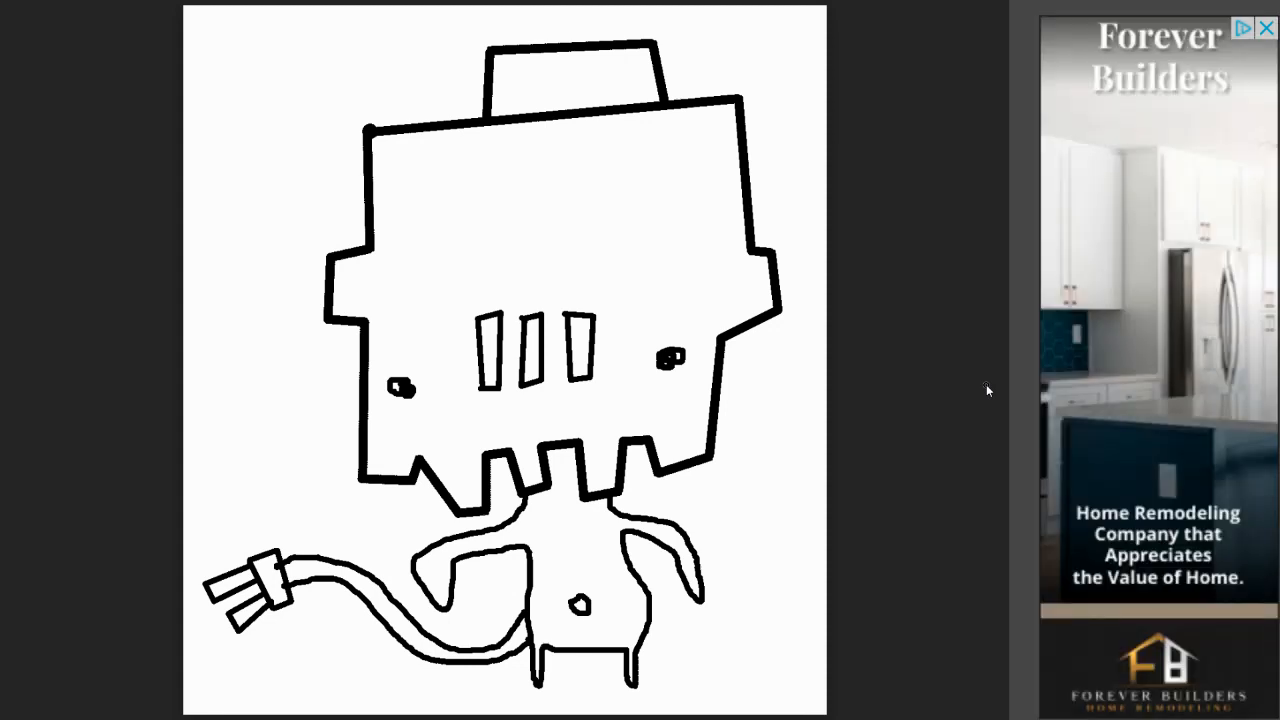
pyautogui.press('Escape')
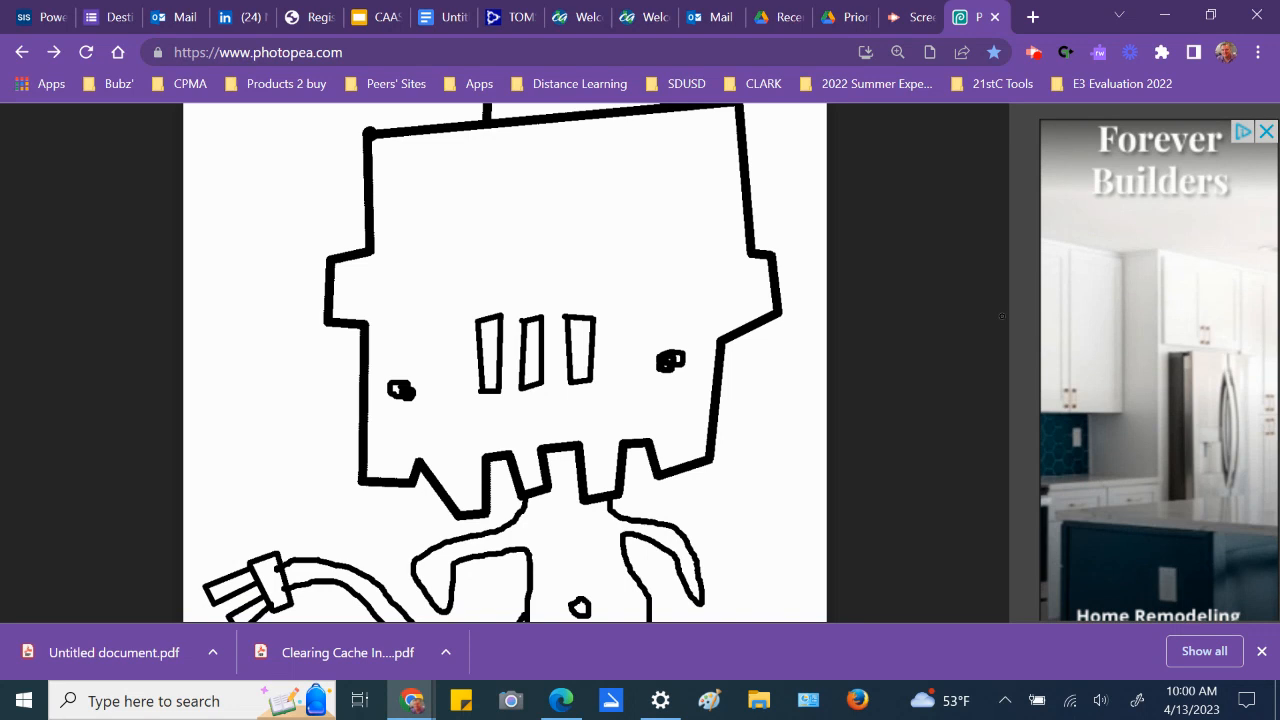